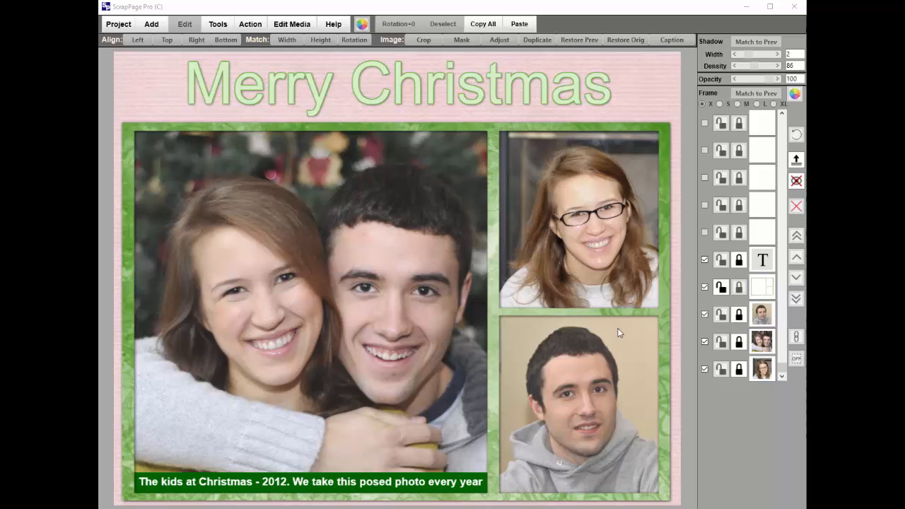
Hide the green frame overlay that covers the three photos.
{"action": "left_click", "coordinate": [705, 288]}
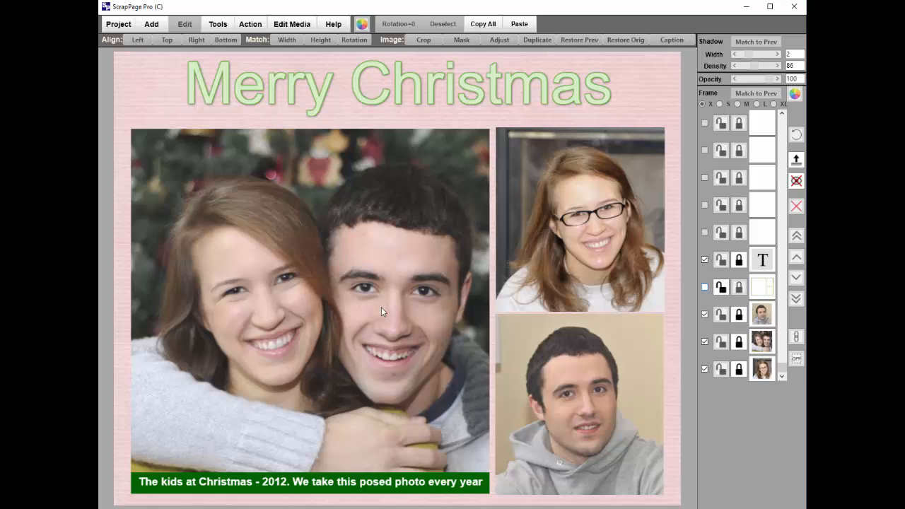
{"action": "left_click", "coordinate": [704, 288]}
{"action": "left_click", "coordinate": [703, 288]}
Shrink the captioned couple photo to about half its size and move it toward the middle of the page.
{"action": "left_click", "coordinate": [388, 291]}
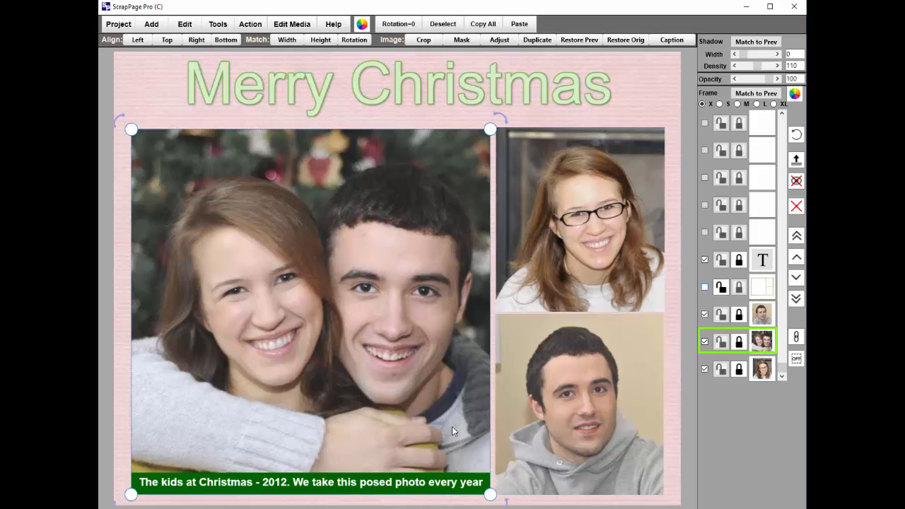
{"action": "left_click_drag", "start_coordinate": [491, 495], "coordinate": [328, 270]}
{"action": "left_click_drag", "start_coordinate": [262, 246], "coordinate": [391, 349]}
Spread the photos across the page: the man's on the left, the woman's at the lower right, and the couple's between them.
{"action": "left_click", "coordinate": [580, 223]}
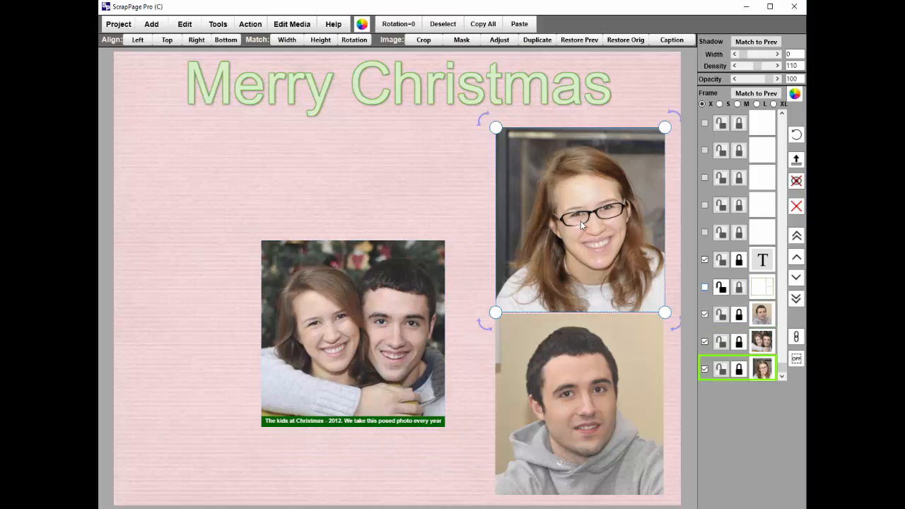
{"action": "left_click_drag", "start_coordinate": [597, 396], "coordinate": [209, 343]}
{"action": "left_click", "coordinate": [578, 245]}
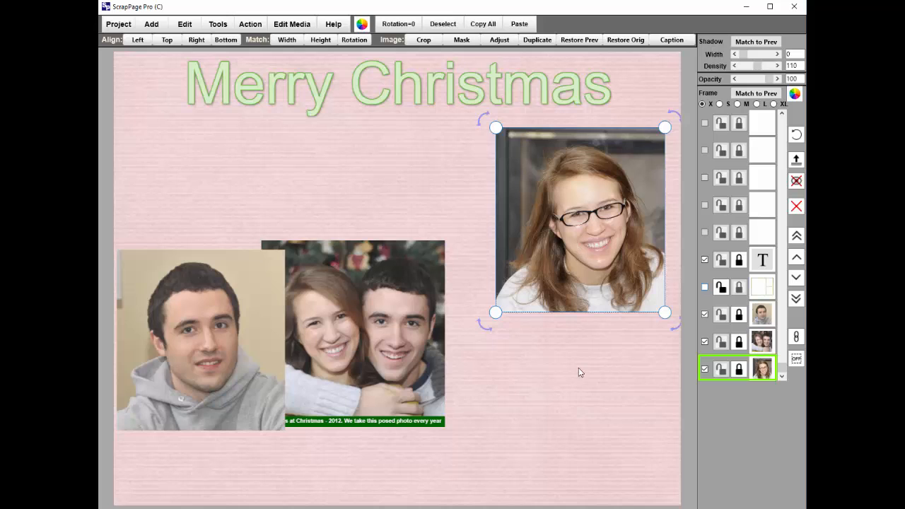
{"action": "left_click_drag", "start_coordinate": [583, 258], "coordinate": [592, 406]}
{"action": "left_click", "coordinate": [439, 353]}
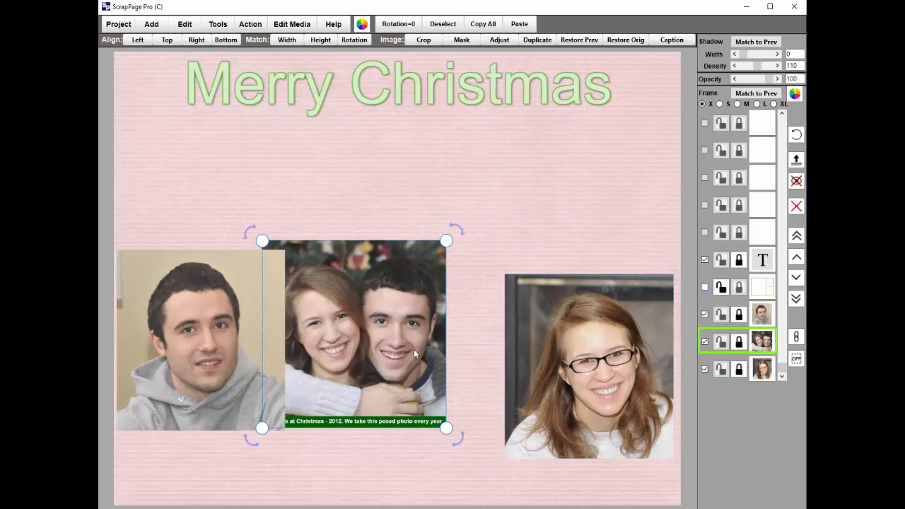
{"action": "left_click_drag", "start_coordinate": [385, 337], "coordinate": [414, 309]}
Crop both sides of the man's photo to a narrow portrait around his face, keeping its full height.
{"action": "left_click", "coordinate": [201, 336]}
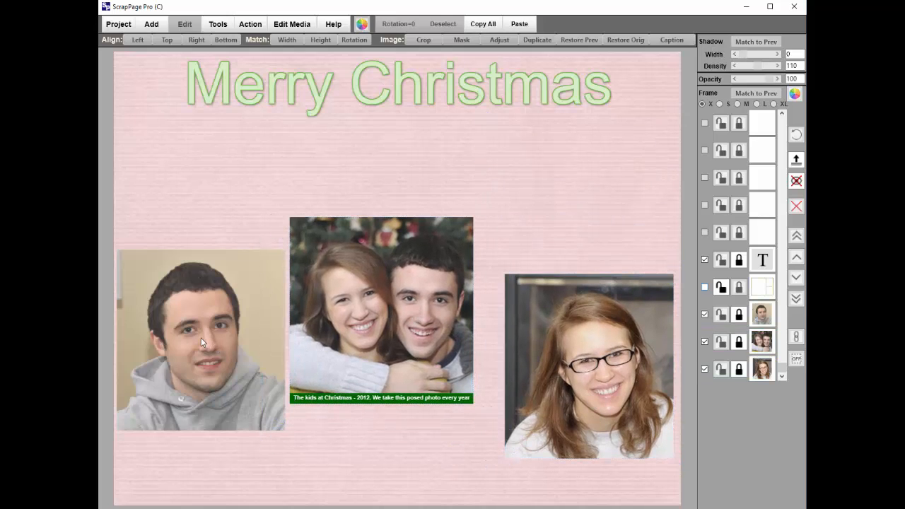
{"action": "double_click", "coordinate": [209, 296]}
{"action": "left_click_drag", "start_coordinate": [194, 299], "coordinate": [210, 280]}
{"action": "left_click_drag", "start_coordinate": [228, 341], "coordinate": [255, 434]}
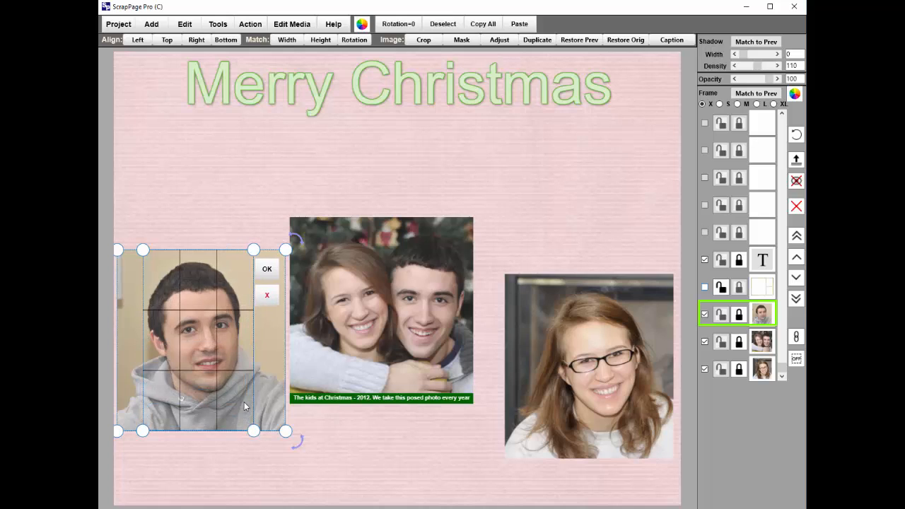
{"action": "left_click", "coordinate": [266, 270]}
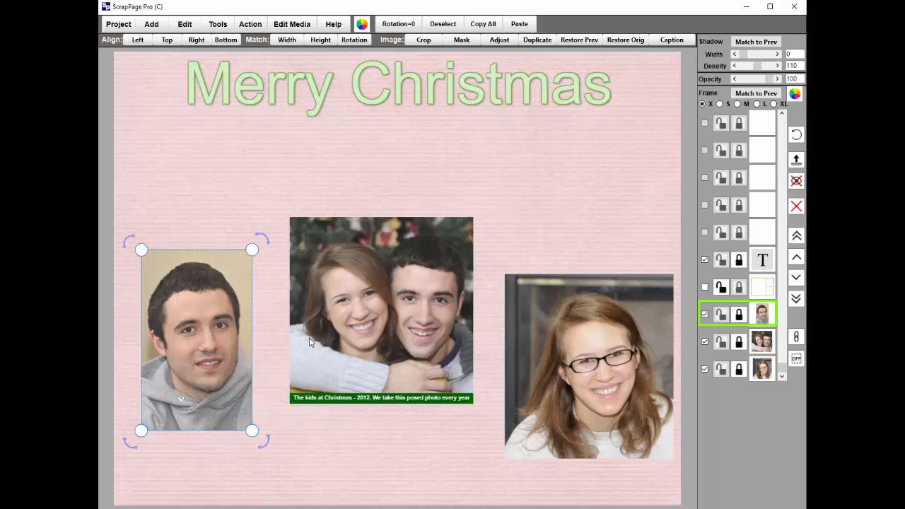
Enlarge the man's cropped photo and place it in the lower-left corner of the page.
{"action": "left_click_drag", "start_coordinate": [232, 344], "coordinate": [220, 331]}
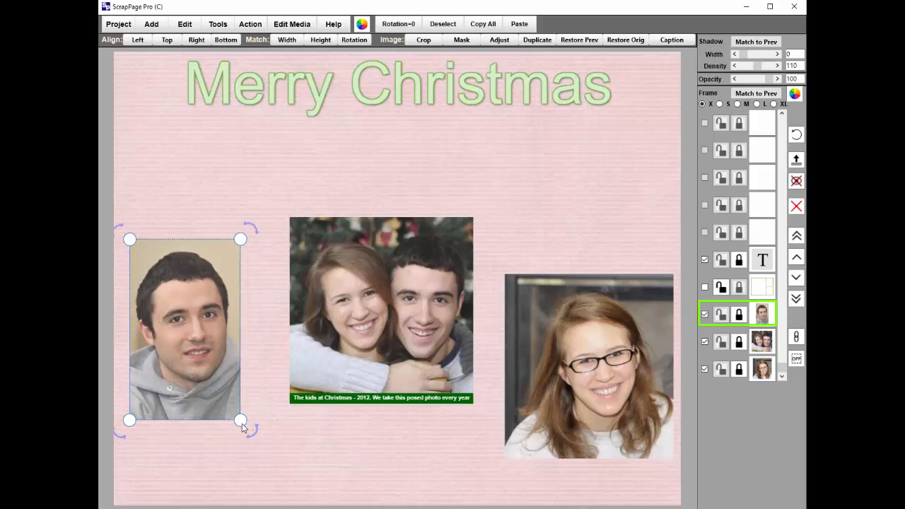
{"action": "left_click_drag", "start_coordinate": [243, 421], "coordinate": [281, 477]}
{"action": "left_click_drag", "start_coordinate": [237, 449], "coordinate": [235, 465]}
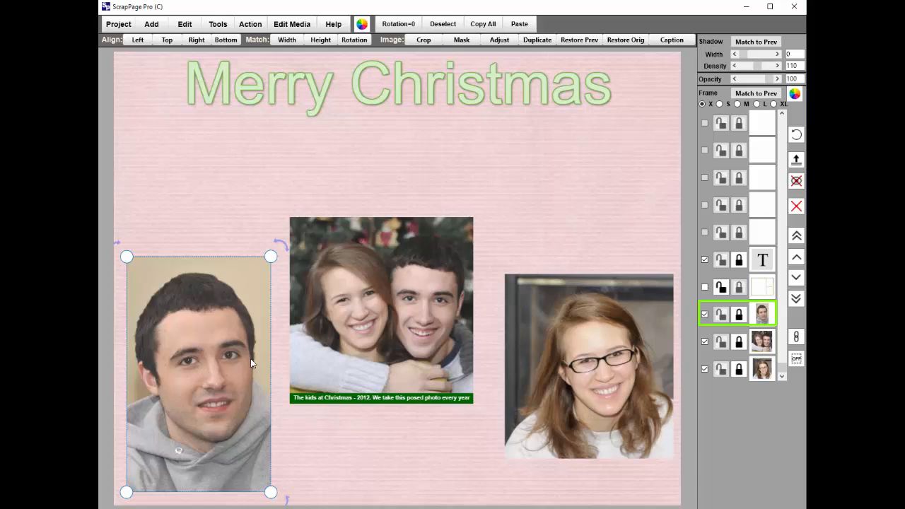
Crop the woman's photo to a full-height portrait centred on her face using Prev Object Aspect.
{"action": "left_click", "coordinate": [543, 376]}
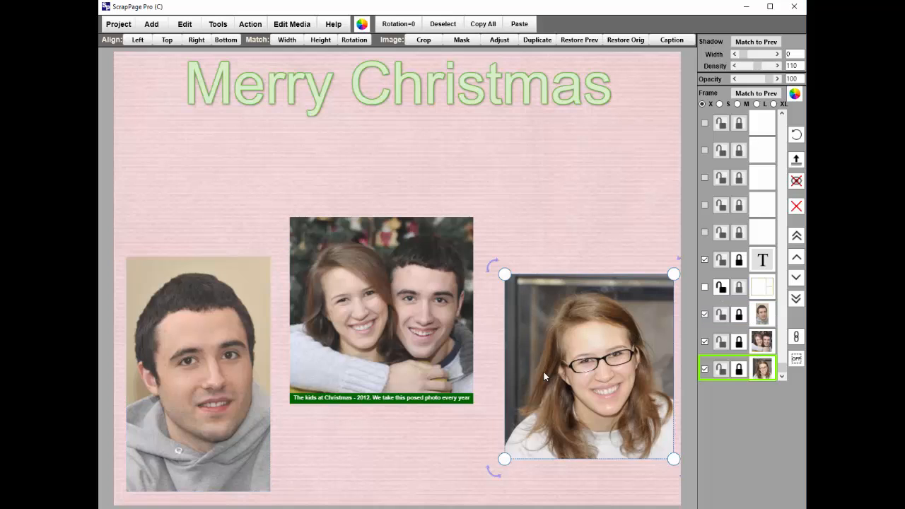
{"action": "left_click", "coordinate": [424, 40]}
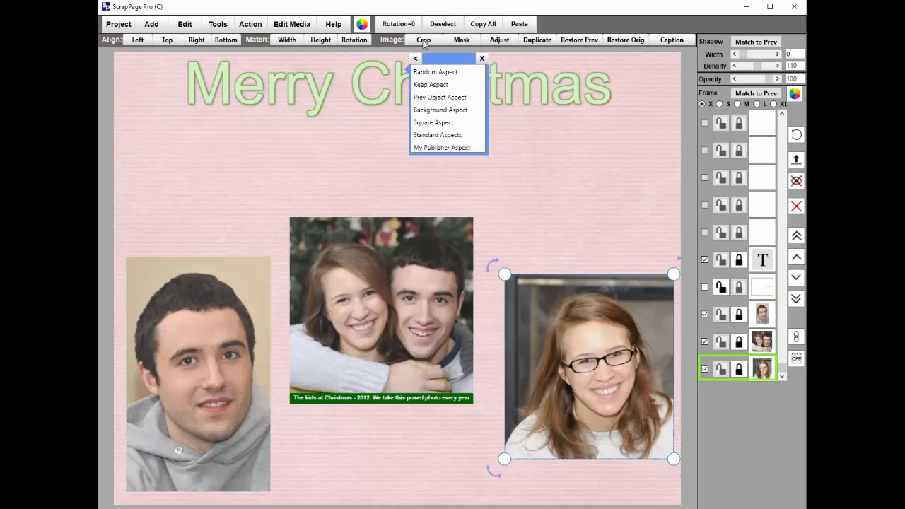
{"action": "left_click", "coordinate": [439, 98]}
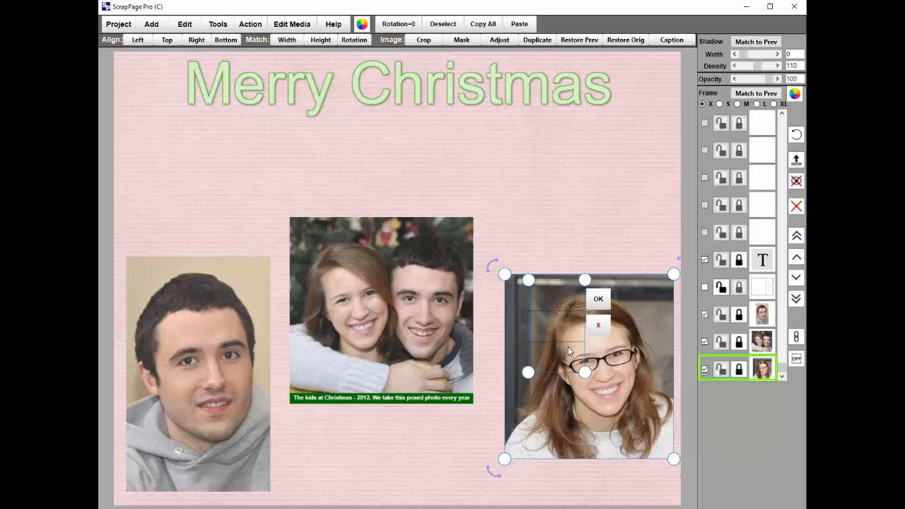
{"action": "left_click_drag", "start_coordinate": [587, 369], "coordinate": [630, 412]}
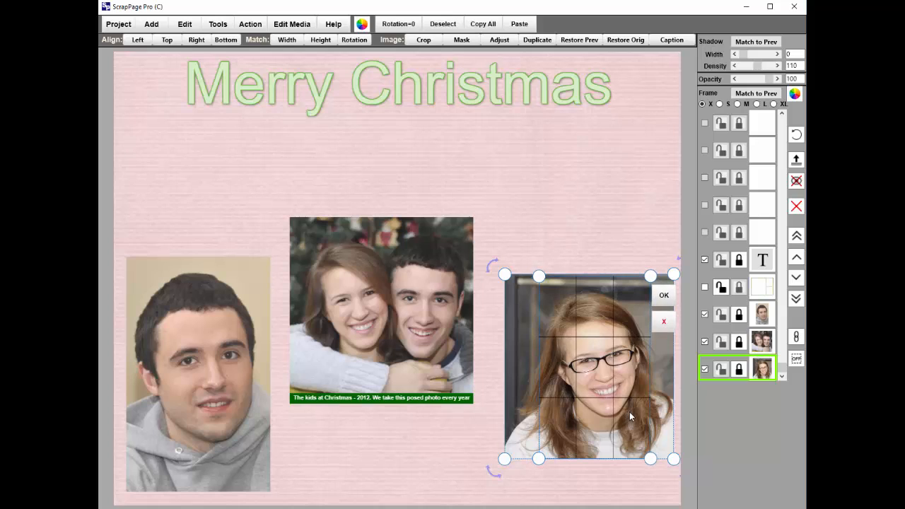
{"action": "left_click", "coordinate": [667, 300]}
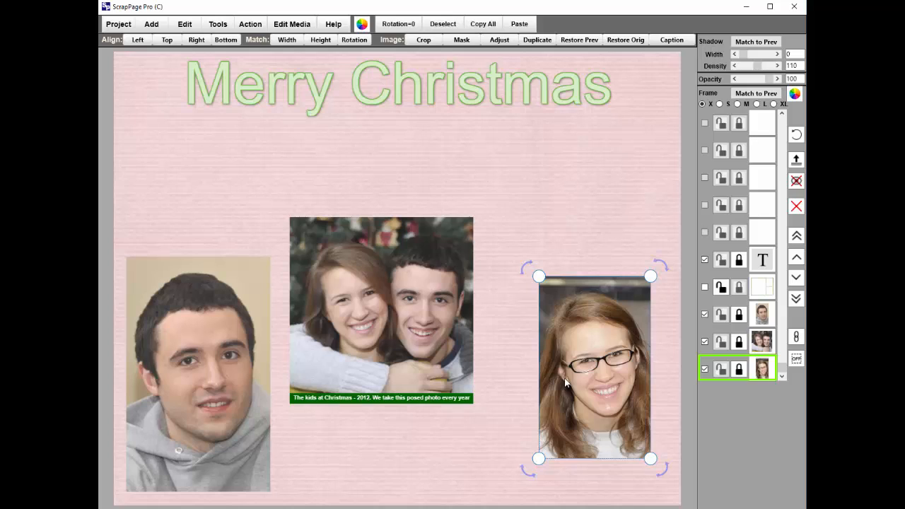
Match the woman's photo height to the man's photo and place it in the lower-right corner of the page.
{"action": "left_click", "coordinate": [321, 40]}
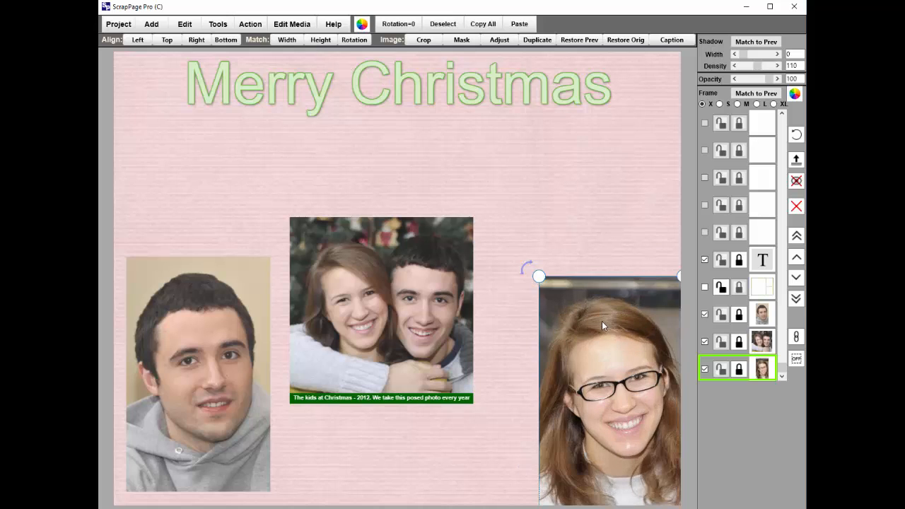
{"action": "left_click_drag", "start_coordinate": [602, 321], "coordinate": [584, 306]}
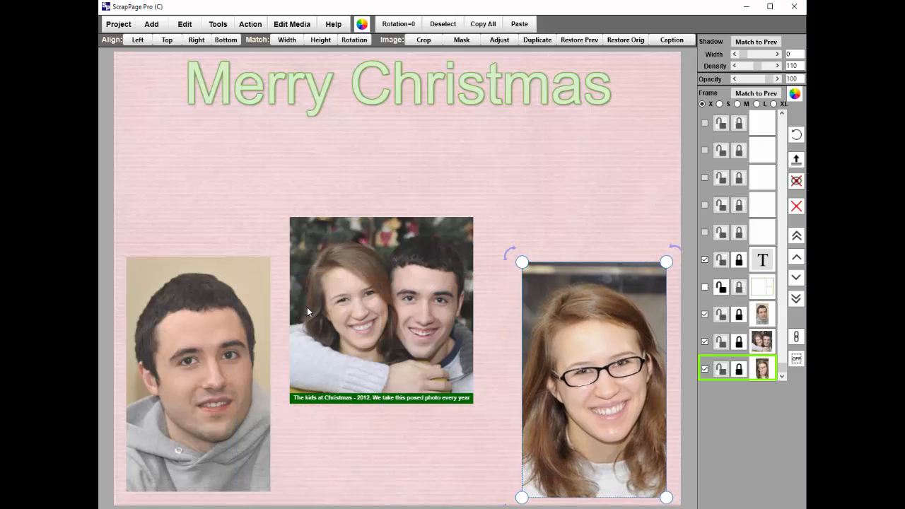
Enlarge the couple photo to fit between the two portraits, leaving a gap on each side.
{"action": "left_click", "coordinate": [367, 311]}
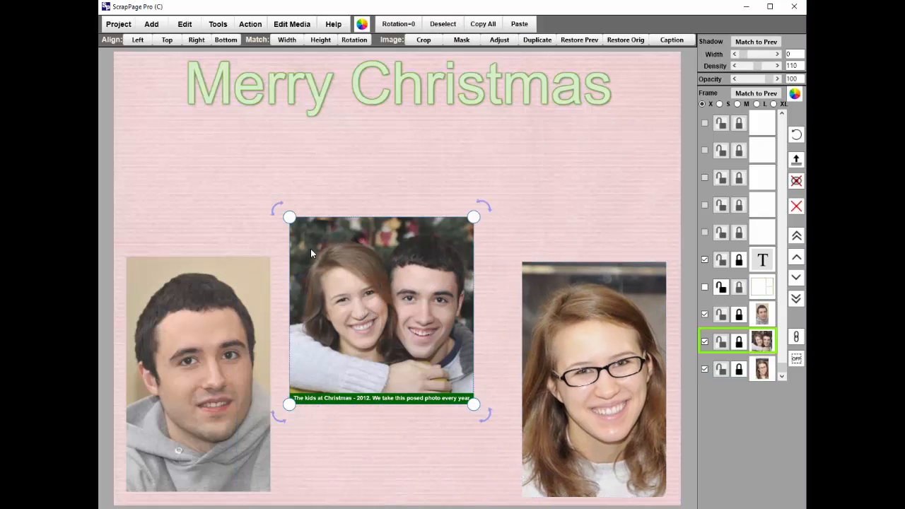
{"action": "left_click_drag", "start_coordinate": [474, 404], "coordinate": [536, 490]}
{"action": "left_click_drag", "start_coordinate": [411, 403], "coordinate": [390, 432]}
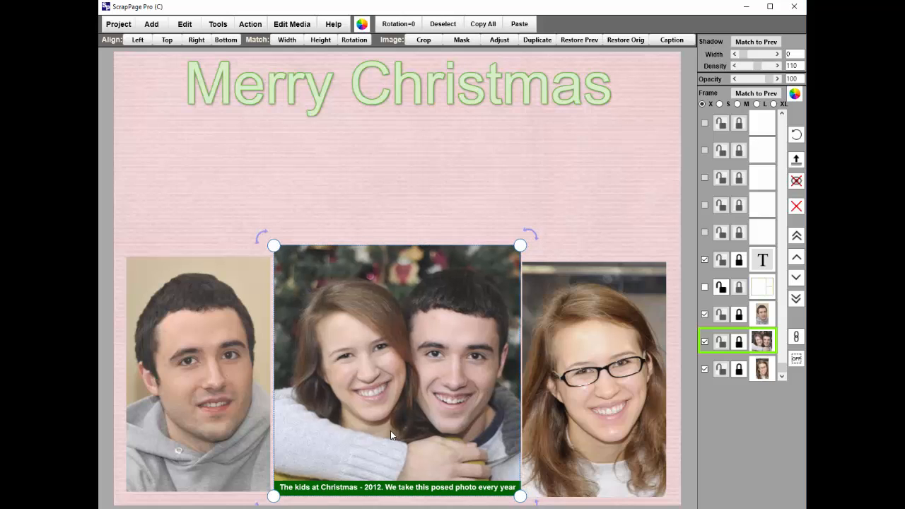
{"action": "left_click_drag", "start_coordinate": [273, 246], "coordinate": [291, 268]}
{"action": "left_click_drag", "start_coordinate": [319, 297], "coordinate": [307, 297]}
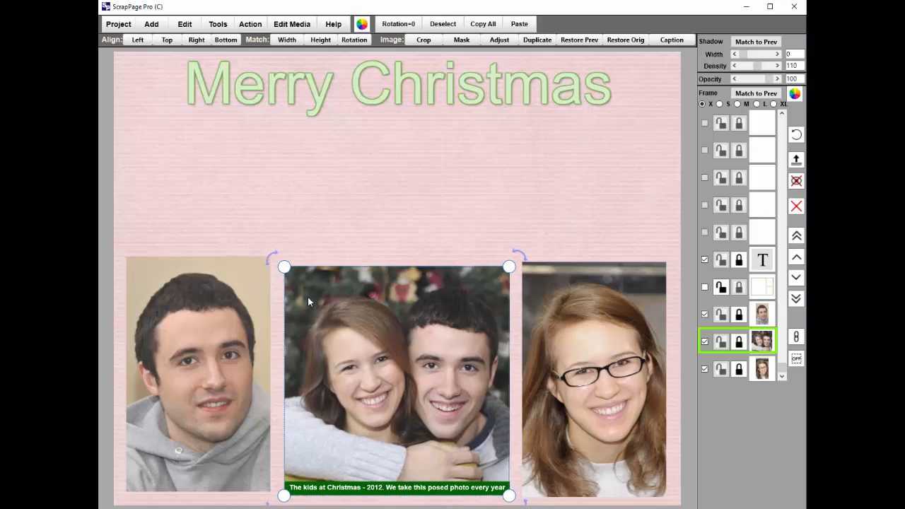
Match the heights of the man's and woman's photos to the couple photo.
{"action": "left_click", "coordinate": [154, 334]}
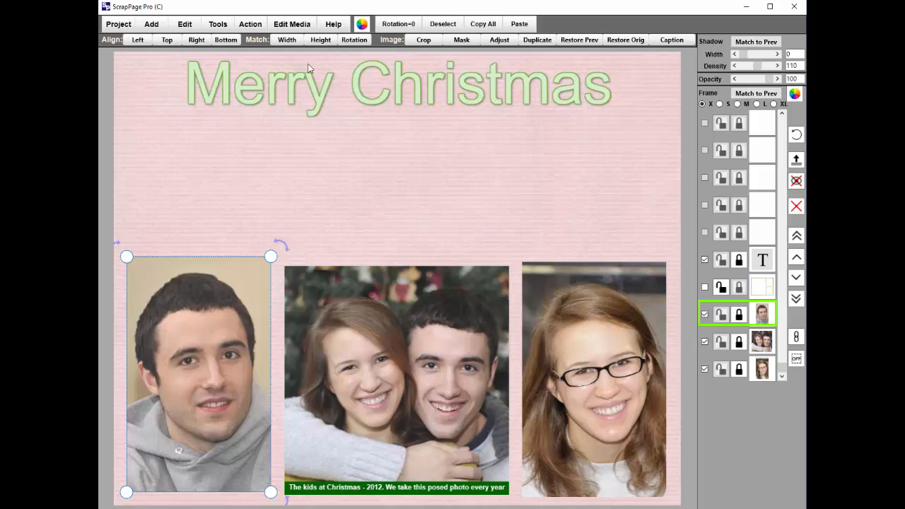
{"action": "left_click", "coordinate": [318, 41]}
{"action": "left_click", "coordinate": [601, 343]}
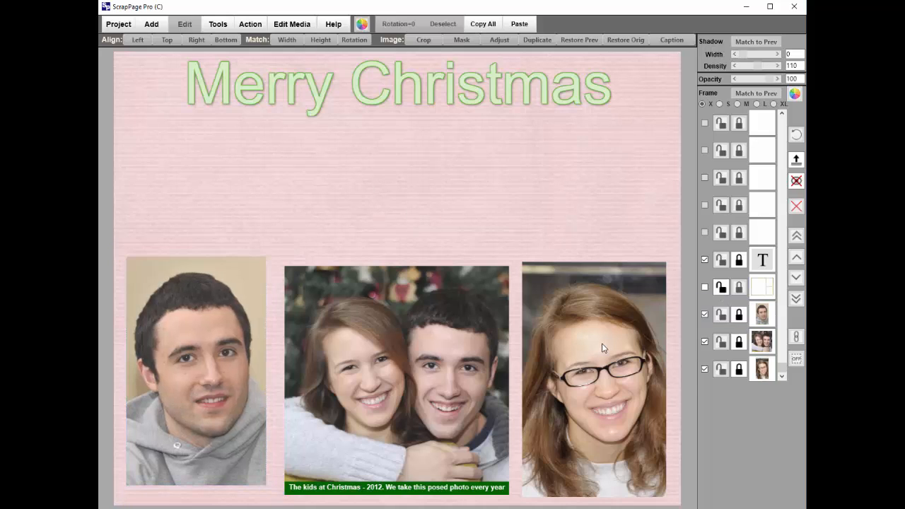
{"action": "left_click", "coordinate": [320, 40]}
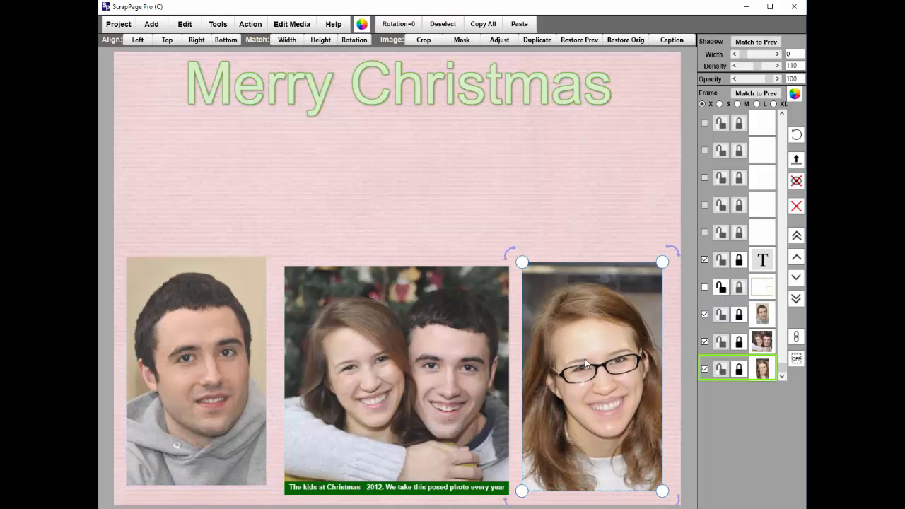
Align the top edges of the woman's and man's photos with the top of the couple photo.
{"action": "left_click", "coordinate": [426, 353]}
{"action": "left_click", "coordinate": [620, 334]}
{"action": "left_click", "coordinate": [171, 41]}
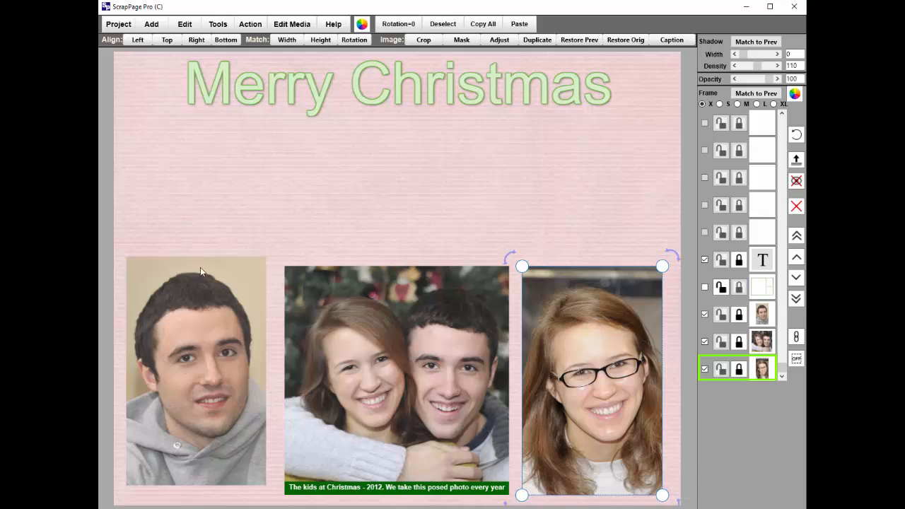
{"action": "left_click", "coordinate": [202, 265]}
{"action": "left_click", "coordinate": [169, 40]}
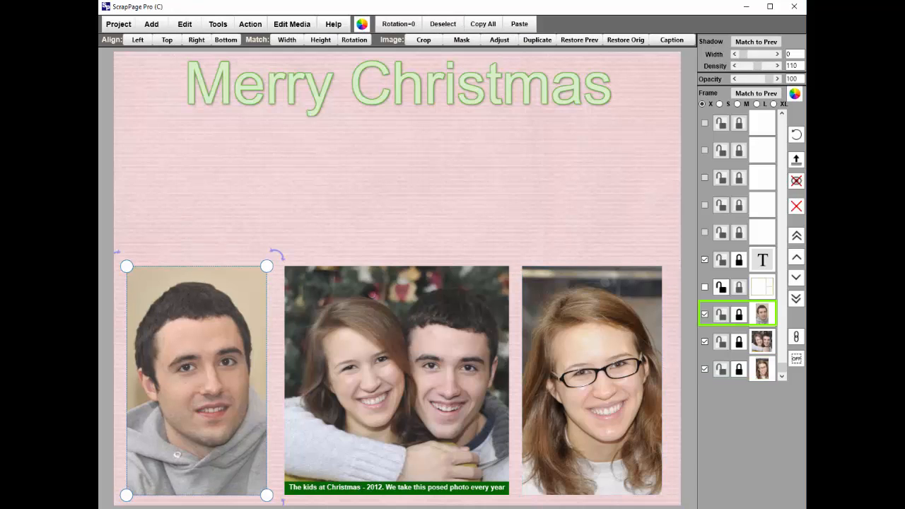
{"action": "left_click", "coordinate": [426, 209]}
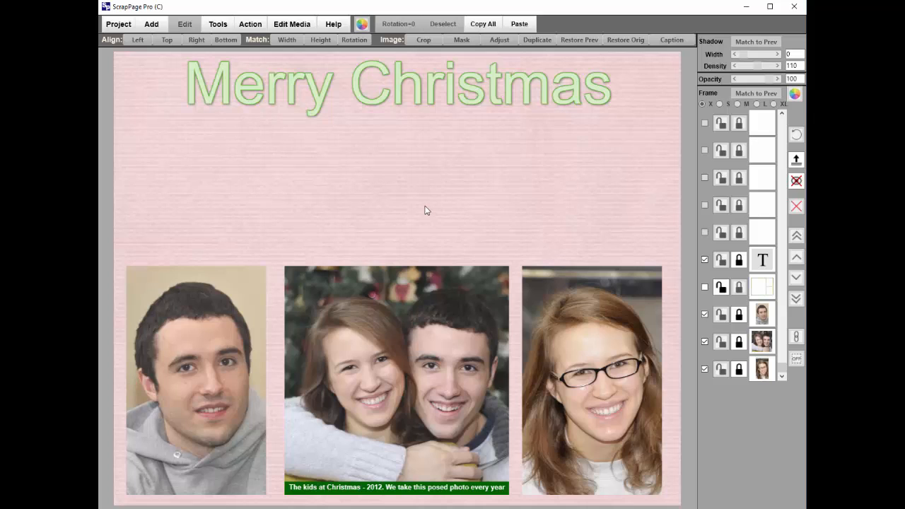
Add a small (S) frame in dusty red D28080 around the man's photo.
{"action": "left_click", "coordinate": [263, 324]}
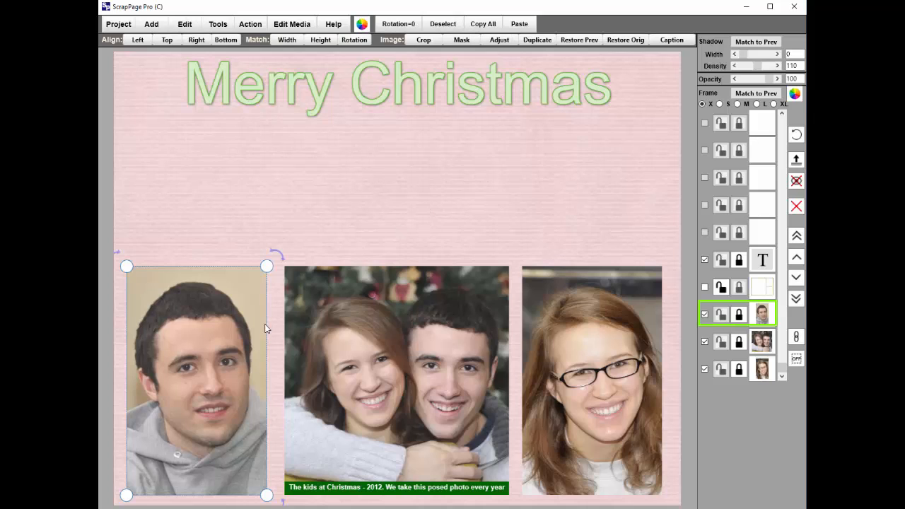
{"action": "left_click", "coordinate": [738, 104]}
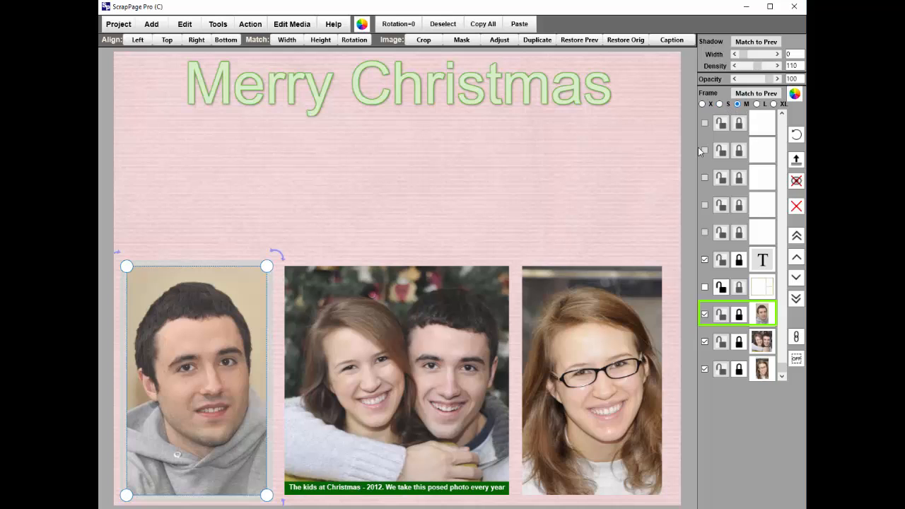
{"action": "left_click", "coordinate": [719, 104]}
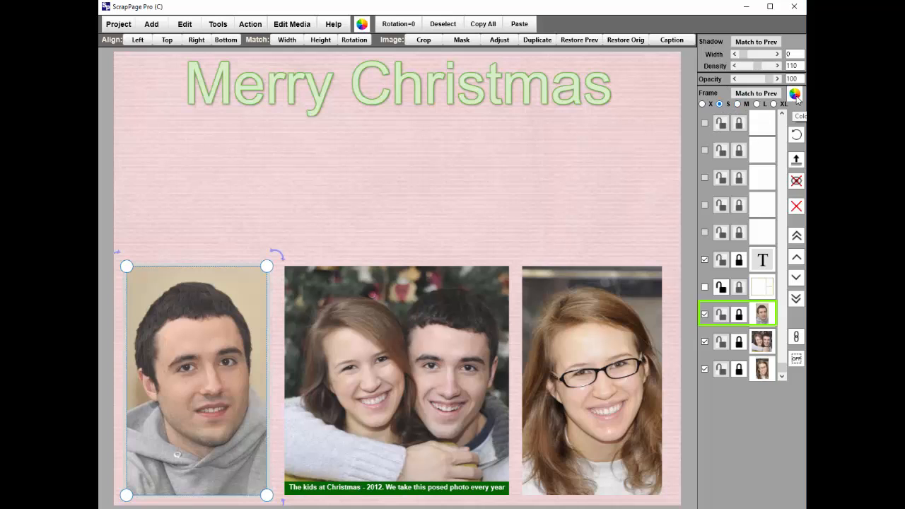
{"action": "left_click", "coordinate": [795, 94]}
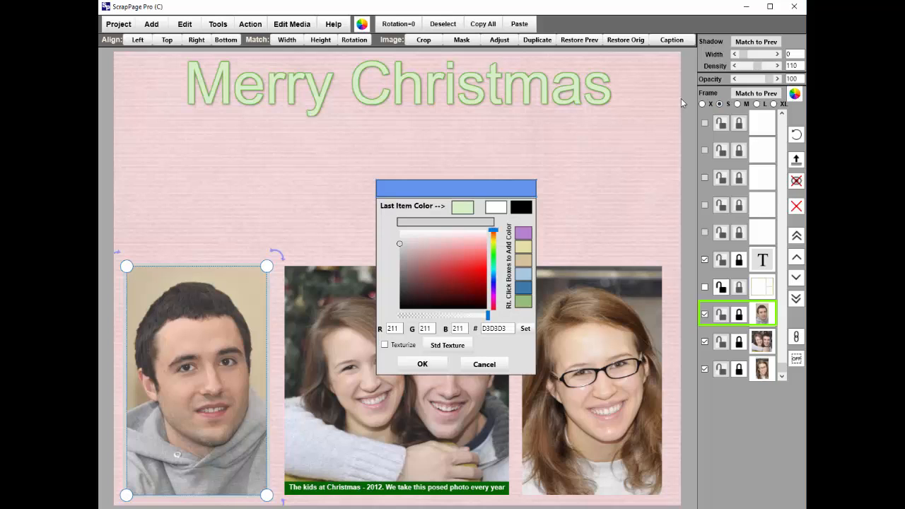
{"action": "left_click", "coordinate": [441, 258]}
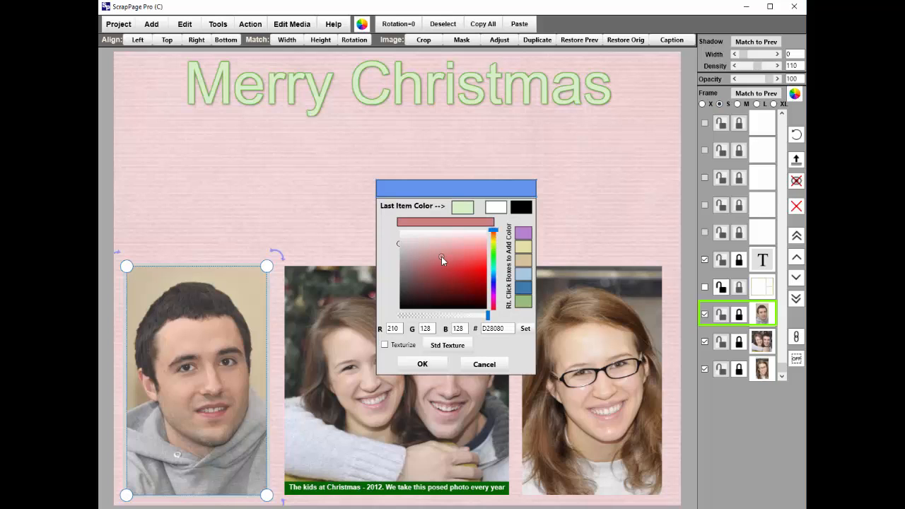
{"action": "left_click", "coordinate": [423, 365]}
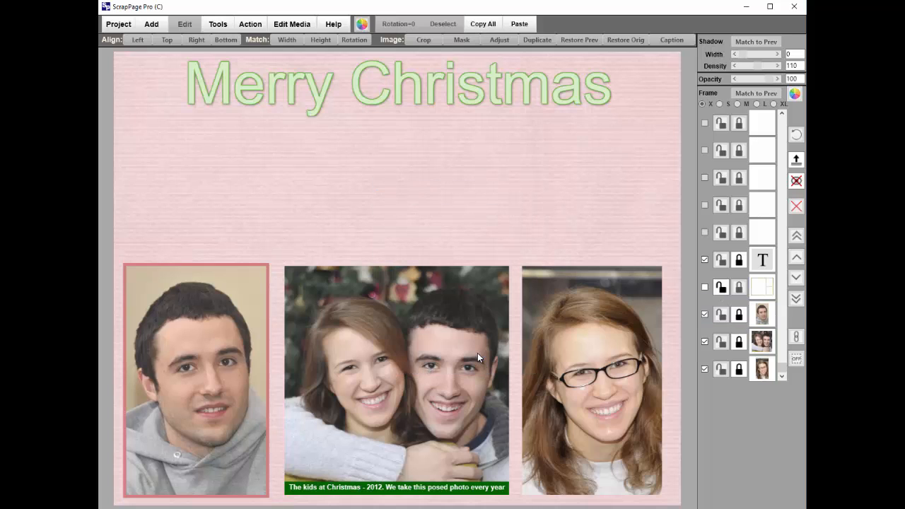
Match the frames of the couple photo and the woman's photo to the frame around the man's photo.
{"action": "left_click", "coordinate": [347, 342]}
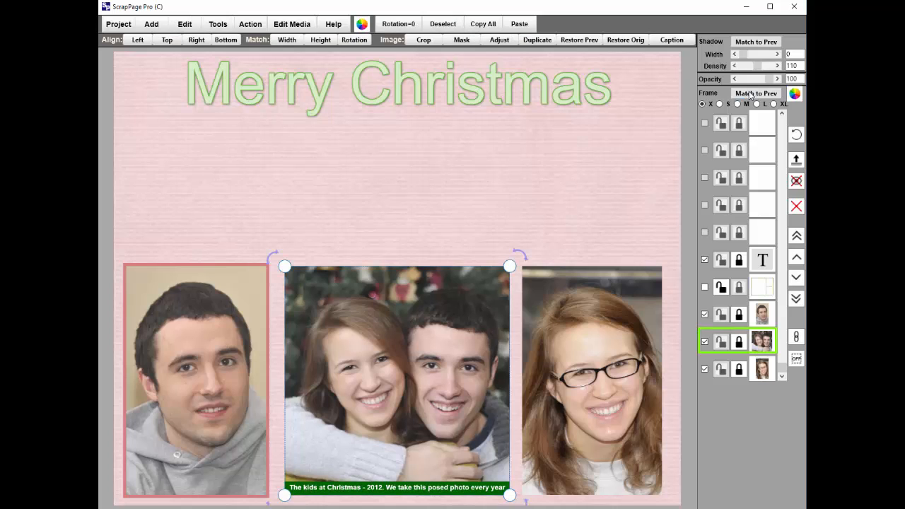
{"action": "left_click", "coordinate": [583, 338]}
{"action": "left_click", "coordinate": [450, 329]}
{"action": "left_click", "coordinate": [227, 320]}
{"action": "left_click", "coordinate": [365, 321]}
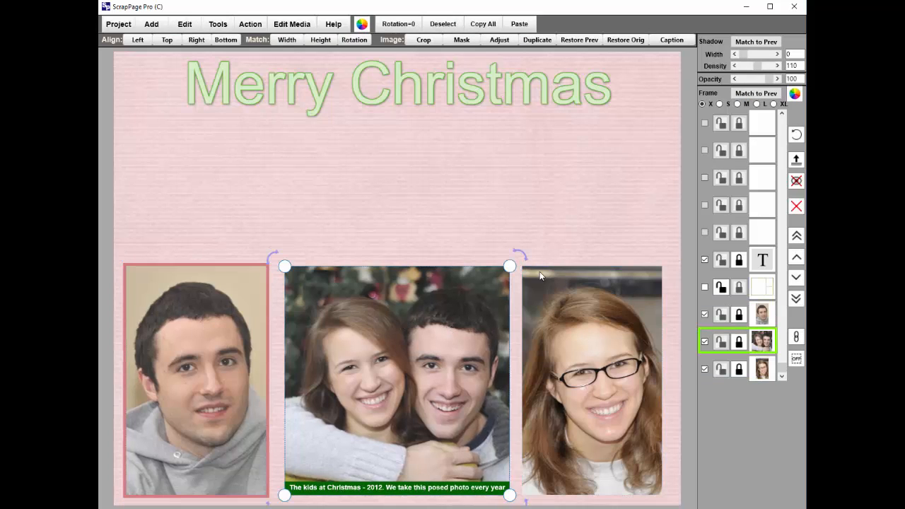
{"action": "left_click", "coordinate": [742, 95]}
{"action": "left_click", "coordinate": [566, 351]}
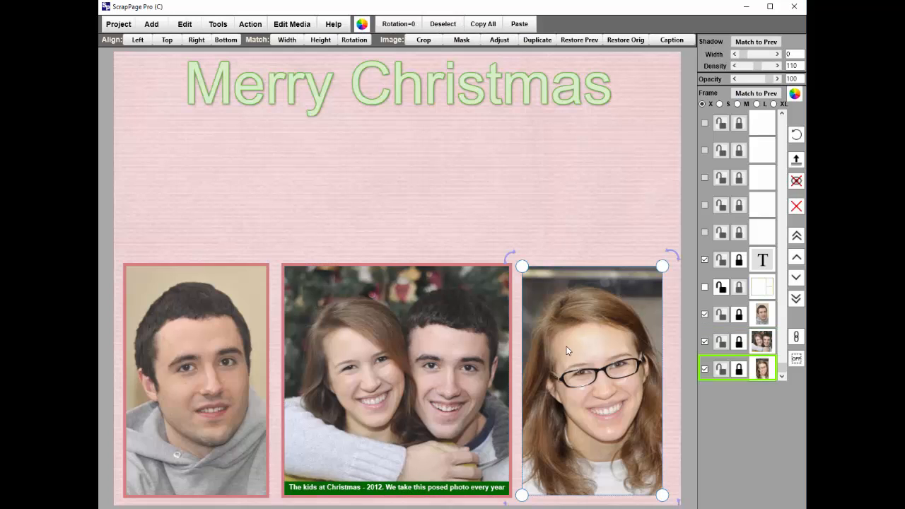
{"action": "left_click", "coordinate": [755, 93]}
{"action": "left_click", "coordinate": [505, 209]}
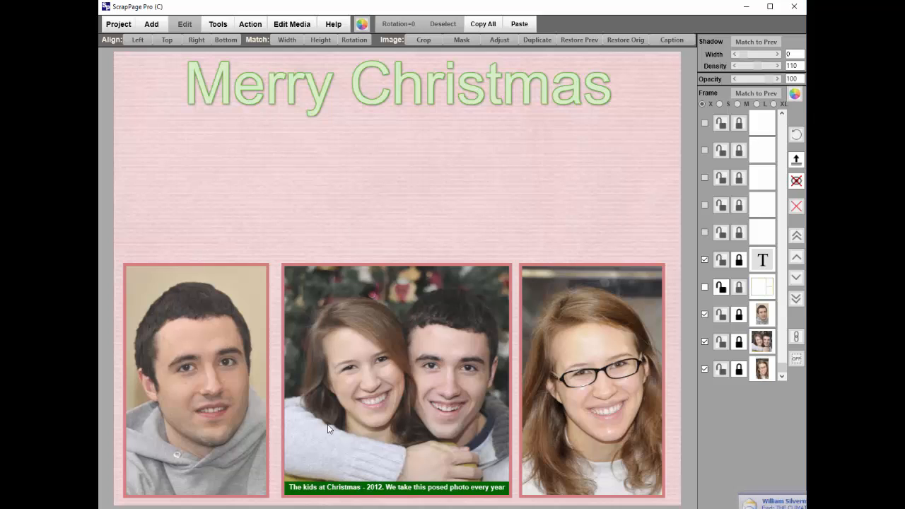
Nudge the couple photo slightly left to even the gaps between it and the two portraits.
{"action": "left_click", "coordinate": [372, 408]}
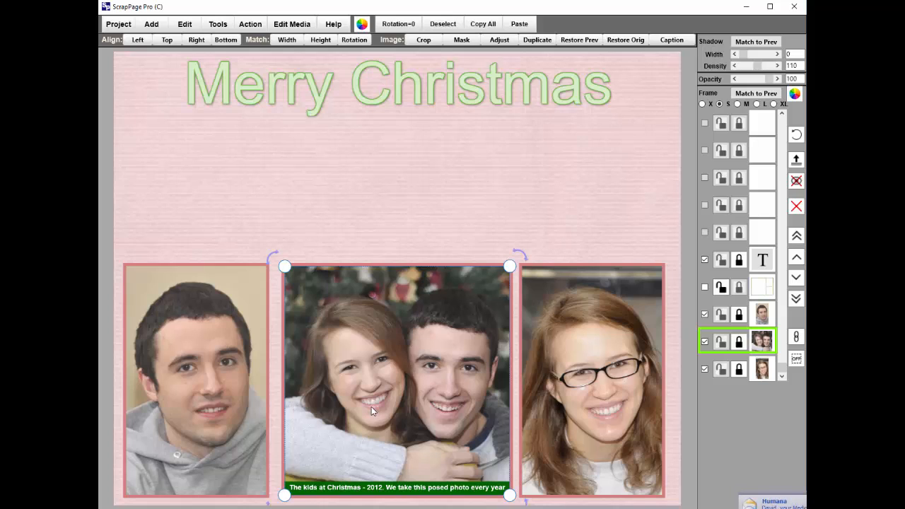
{"action": "key", "text": "Left"}
{"action": "key", "text": "Left"}
{"action": "key", "text": "Left"}
{"action": "key", "text": "Left"}
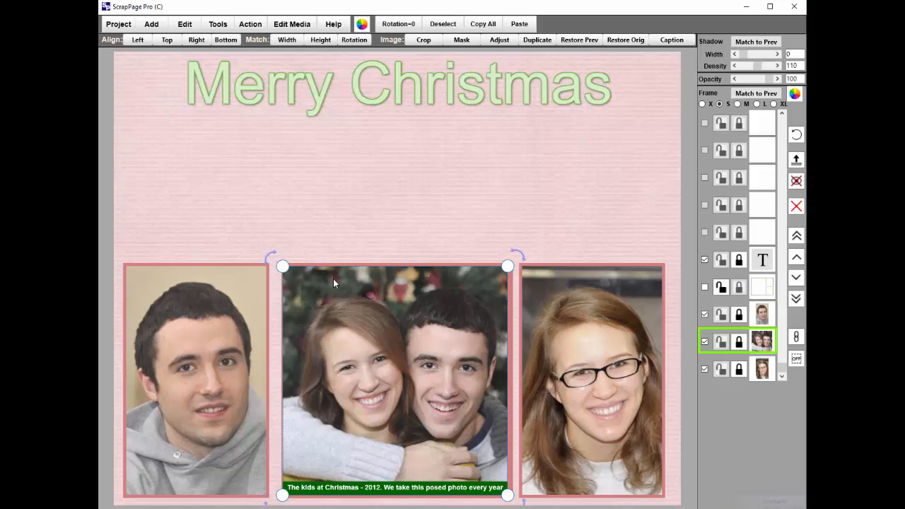
{"action": "left_click", "coordinate": [366, 239]}
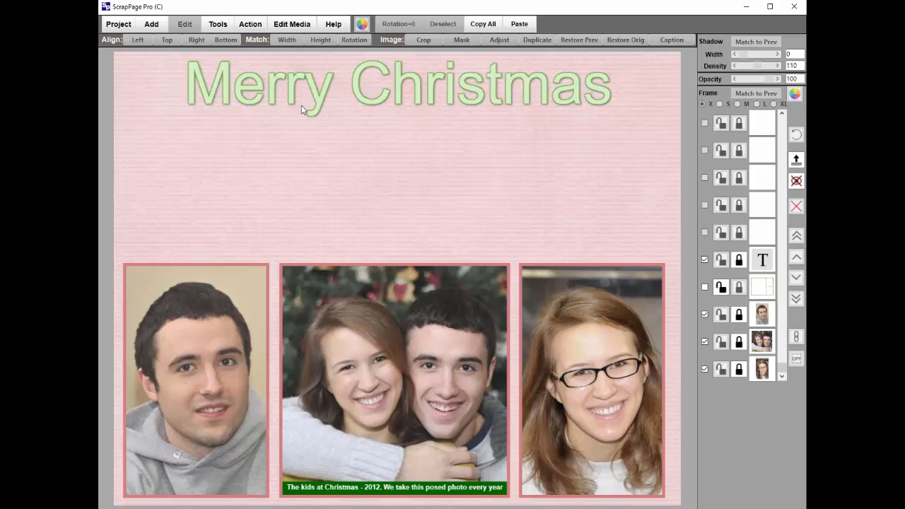
Add the family picture _DSC5647.JPG to the page and place it in the upper middle area.
{"action": "left_click", "coordinate": [158, 25]}
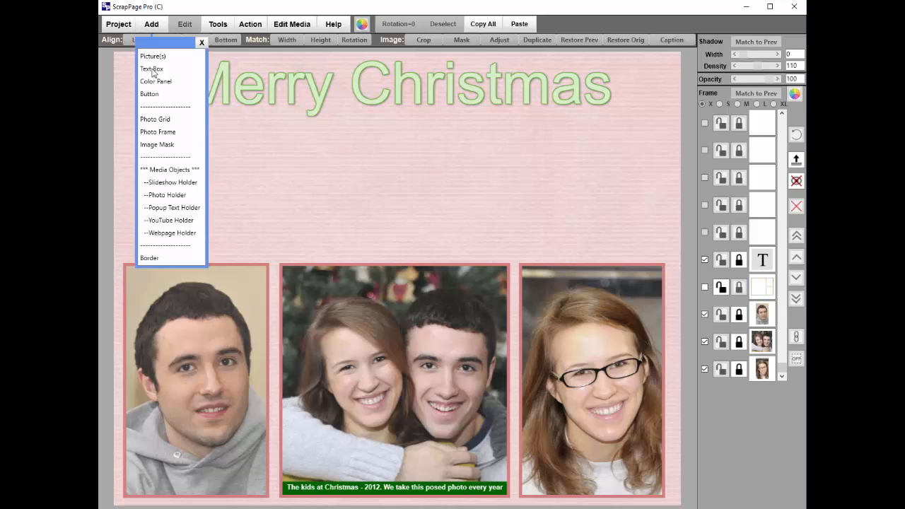
{"action": "left_click", "coordinate": [155, 57]}
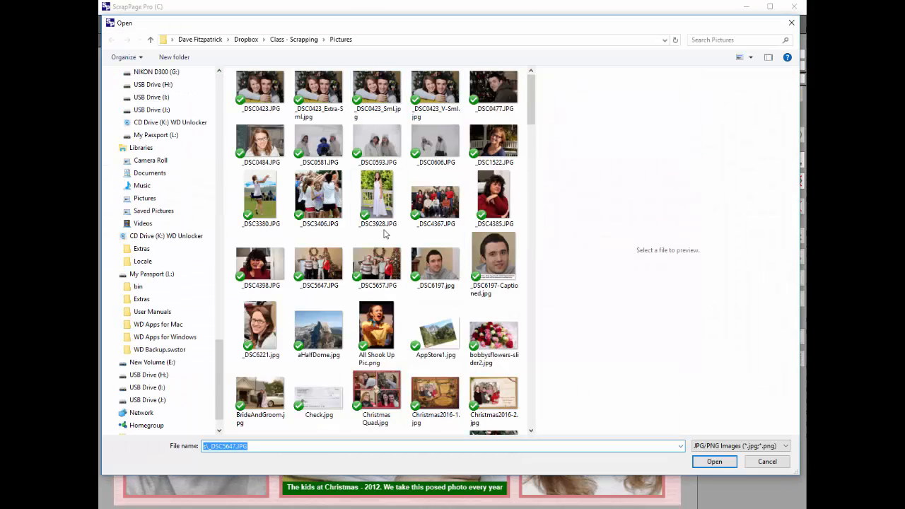
{"action": "left_click", "coordinate": [318, 266]}
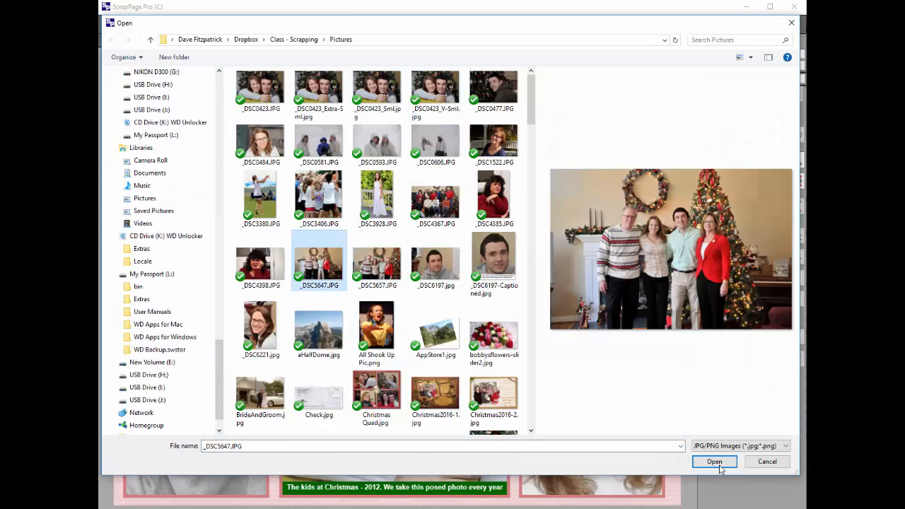
{"action": "left_click", "coordinate": [714, 462]}
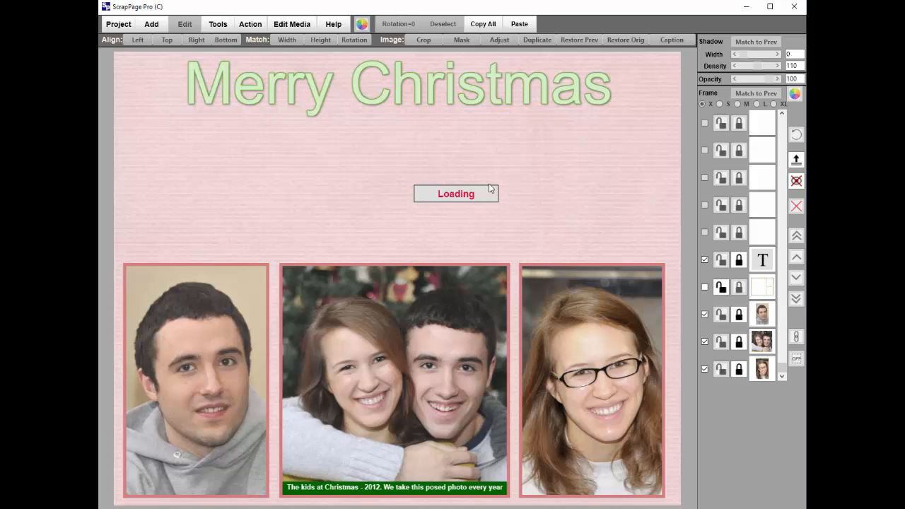
{"action": "left_click_drag", "start_coordinate": [362, 163], "coordinate": [461, 207]}
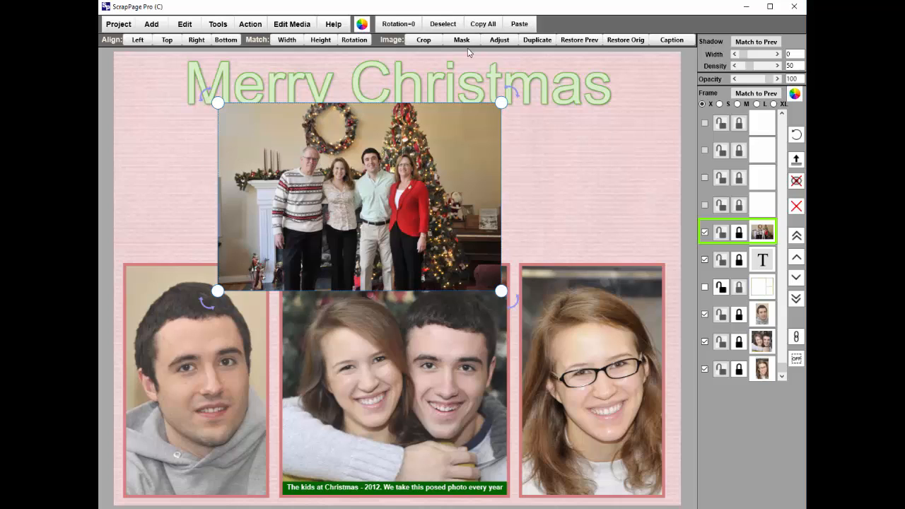
Increase the brightness of the family photo by one increment and apply the adjustment.
{"action": "left_click", "coordinate": [500, 41]}
{"action": "left_click", "coordinate": [438, 430]}
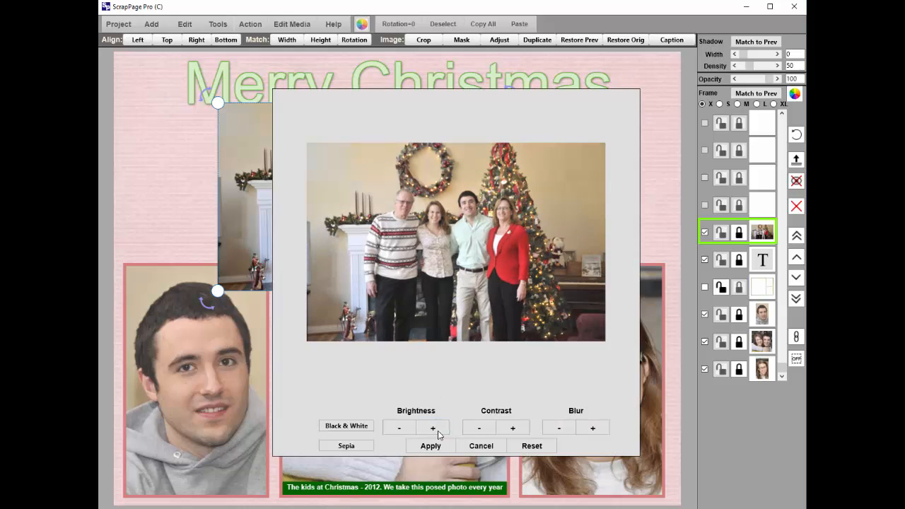
{"action": "left_click", "coordinate": [424, 448]}
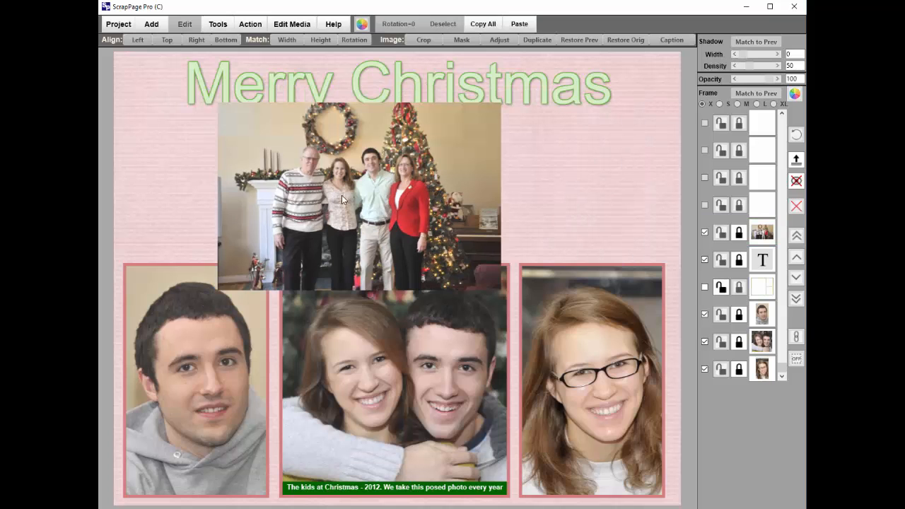
Crop the family photo to a wide strip showing the four people from about the thighs up.
{"action": "left_click", "coordinate": [348, 169]}
{"action": "double_click", "coordinate": [348, 169]}
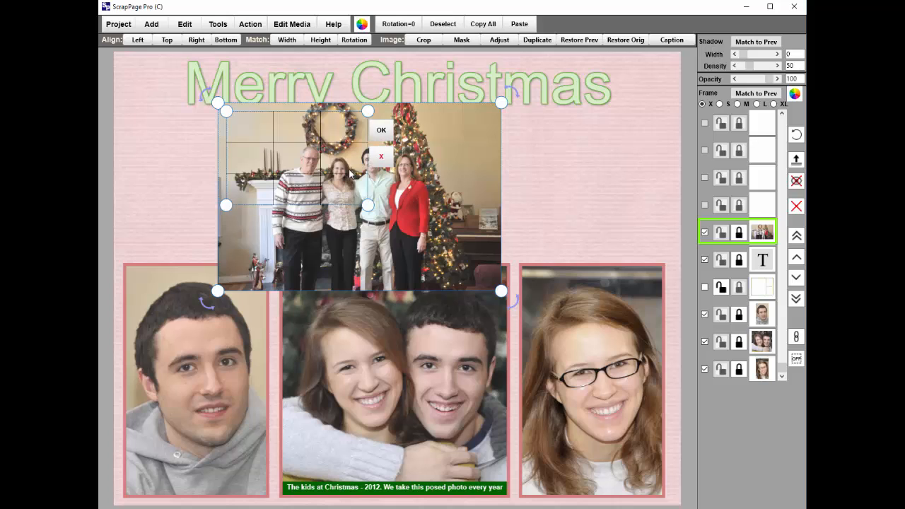
{"action": "left_click_drag", "start_coordinate": [306, 164], "coordinate": [297, 185]}
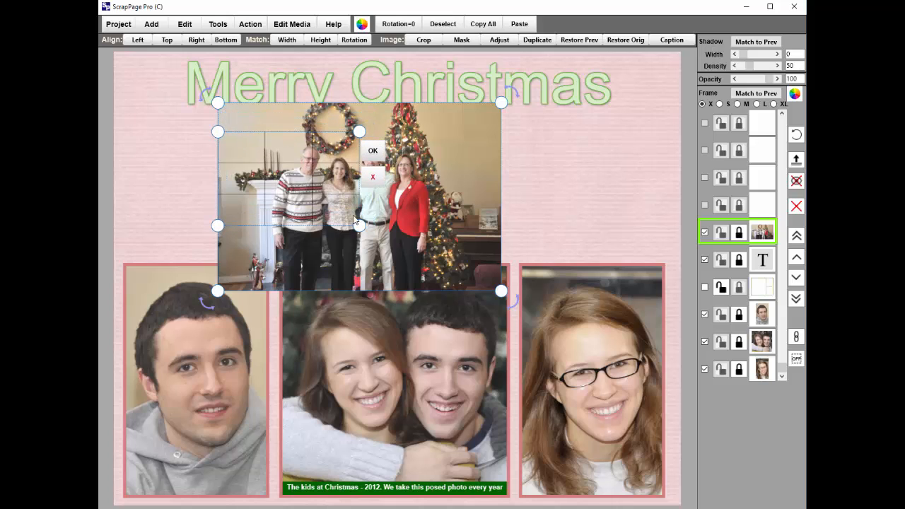
{"action": "left_click_drag", "start_coordinate": [360, 226], "coordinate": [472, 238]}
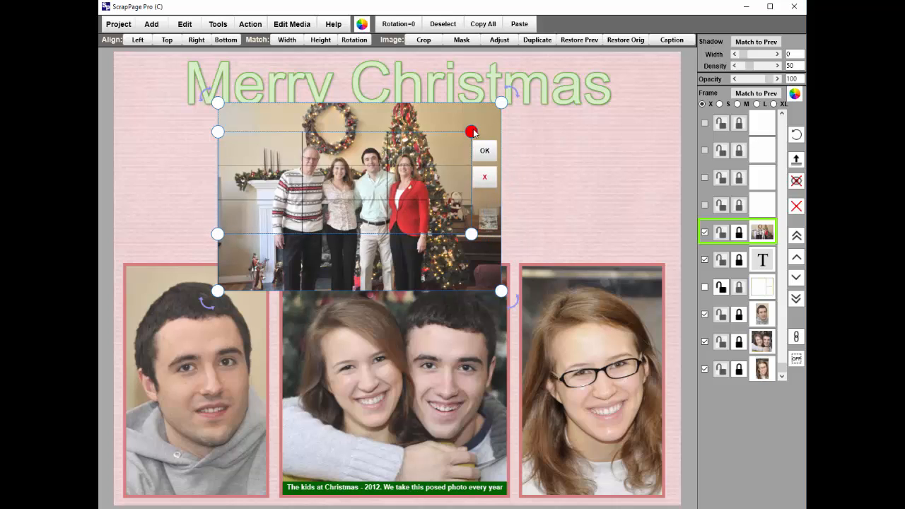
{"action": "left_click_drag", "start_coordinate": [471, 131], "coordinate": [472, 144]}
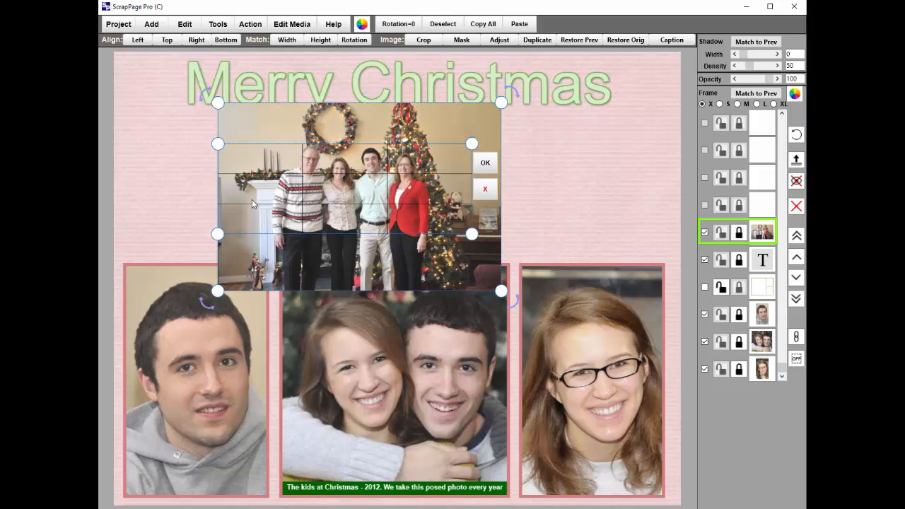
{"action": "left_click_drag", "start_coordinate": [218, 234], "coordinate": [235, 239]}
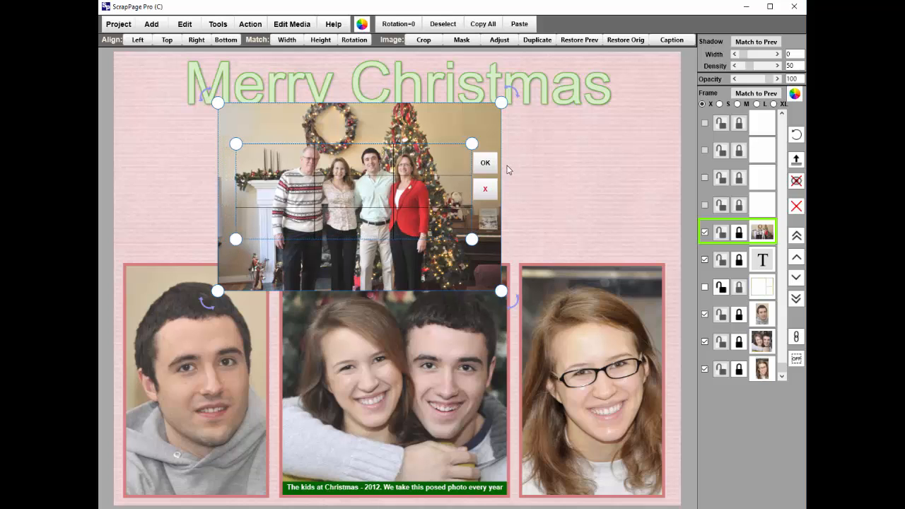
{"action": "left_click", "coordinate": [485, 163]}
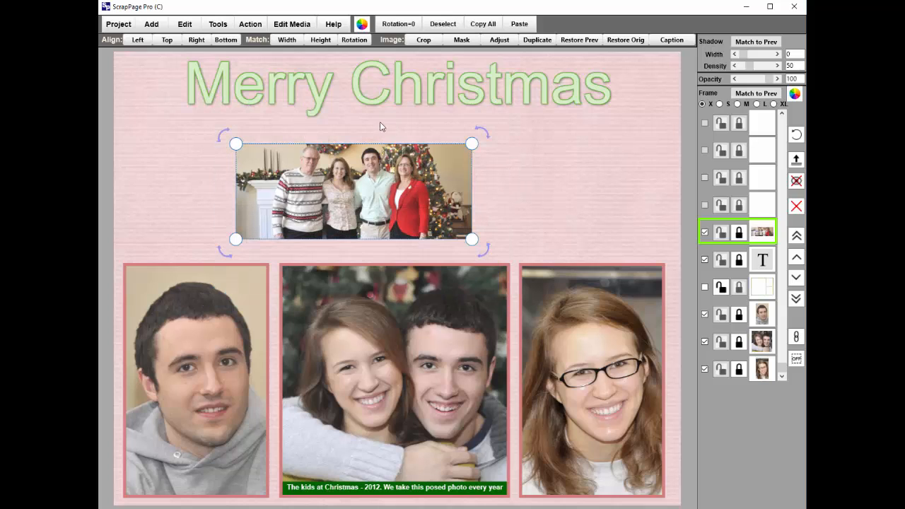
Enlarge the cropped family photo to fill the height between the title and the photo row, and centre it above the row.
{"action": "left_click_drag", "start_coordinate": [353, 173], "coordinate": [305, 150]}
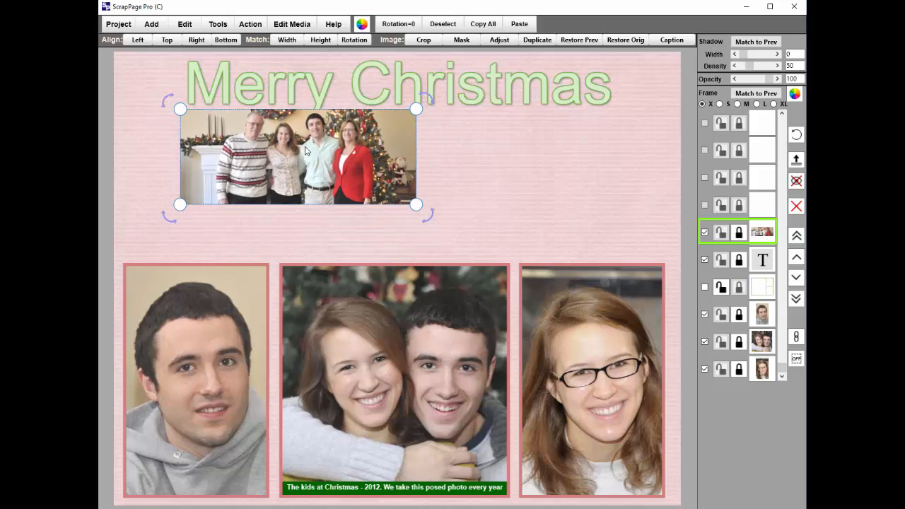
{"action": "left_click_drag", "start_coordinate": [420, 208], "coordinate": [620, 254]}
{"action": "left_click_drag", "start_coordinate": [409, 186], "coordinate": [439, 186]}
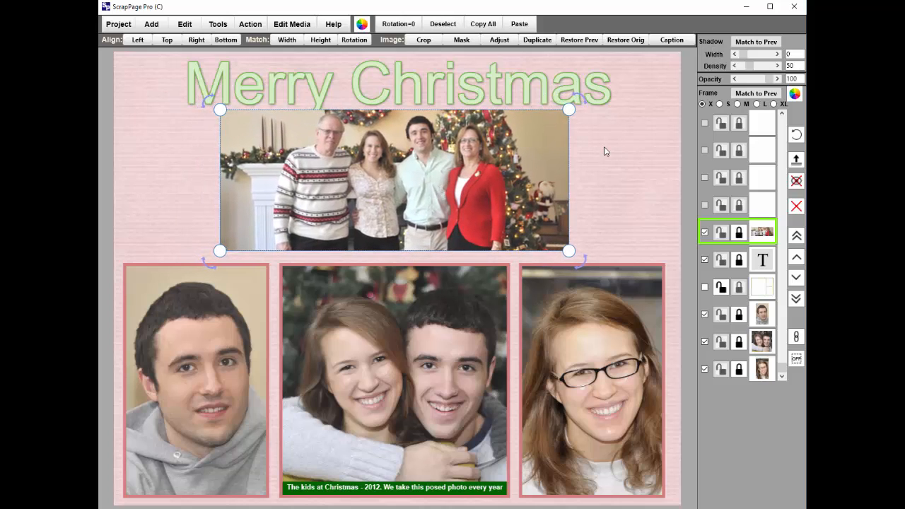
Match the family photo's frame to the frame around the woman's photo.
{"action": "left_click", "coordinate": [586, 319]}
{"action": "left_click", "coordinate": [438, 174]}
{"action": "left_click", "coordinate": [736, 100]}
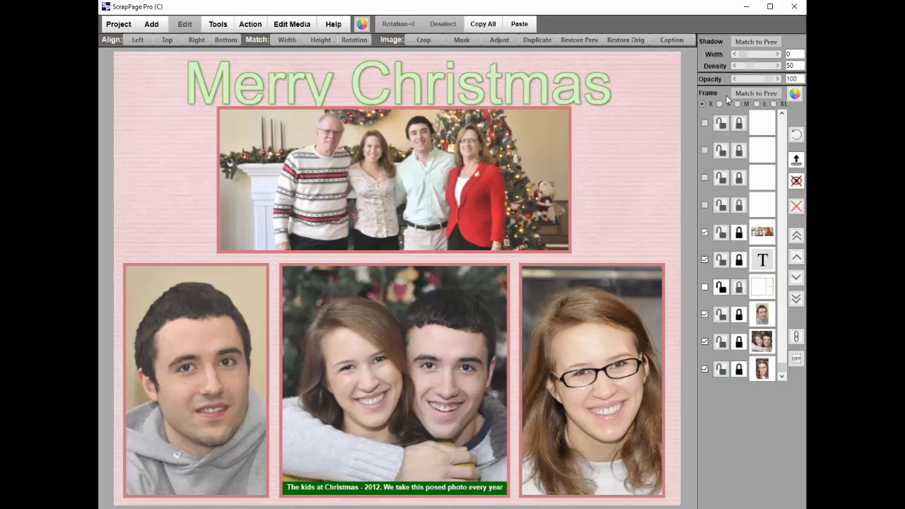
Bring the Merry Christmas title in front of the family photo and set its font to Monotype Corsiva.
{"action": "double_click", "coordinate": [347, 82]}
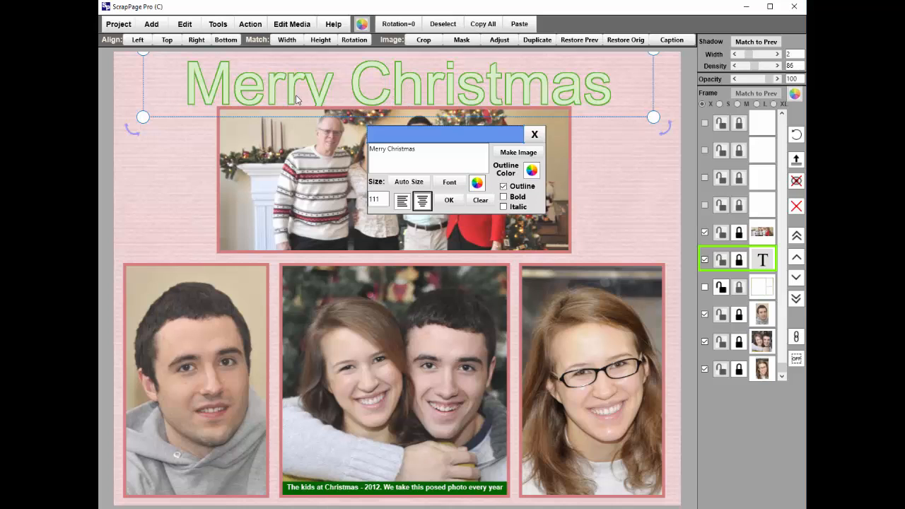
{"action": "left_click", "coordinate": [796, 237]}
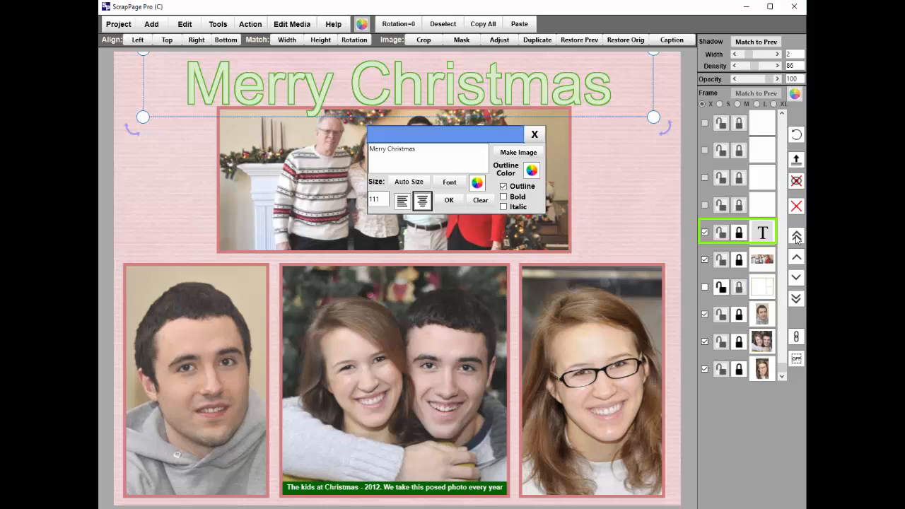
{"action": "left_click", "coordinate": [456, 184]}
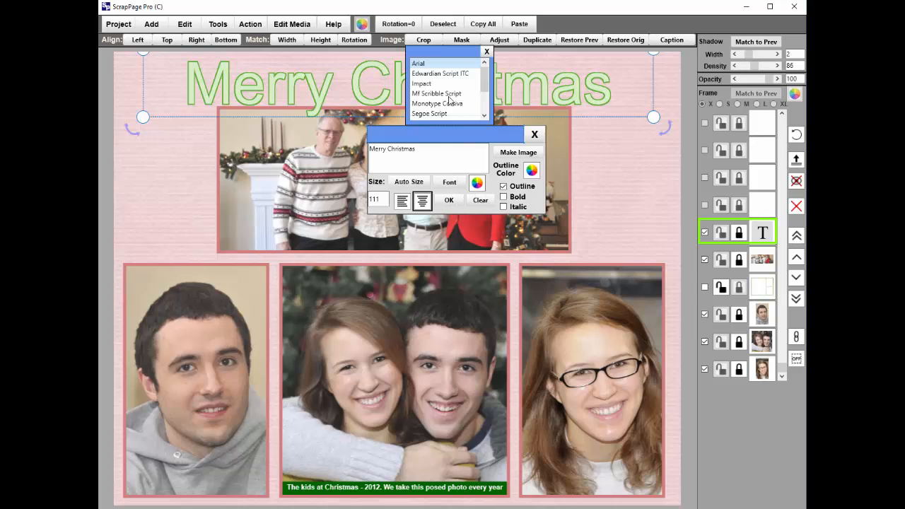
{"action": "left_click", "coordinate": [426, 106]}
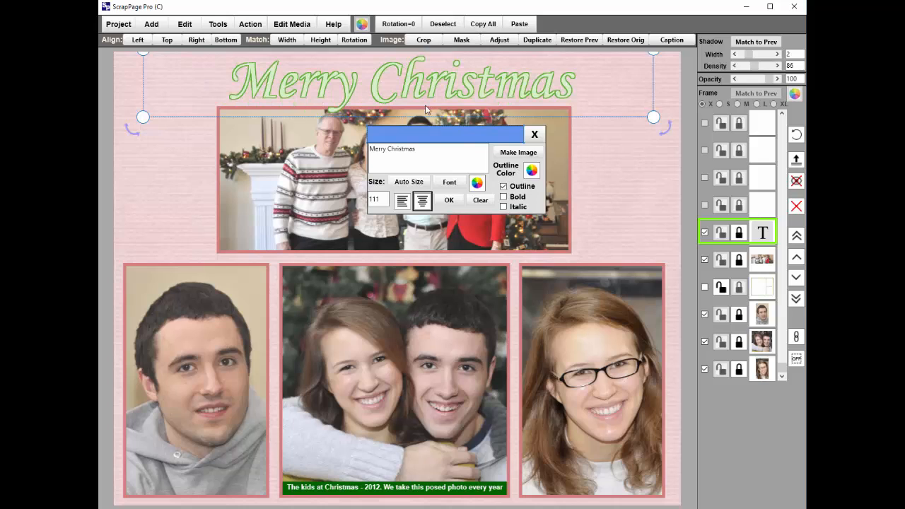
{"action": "left_click", "coordinate": [448, 200]}
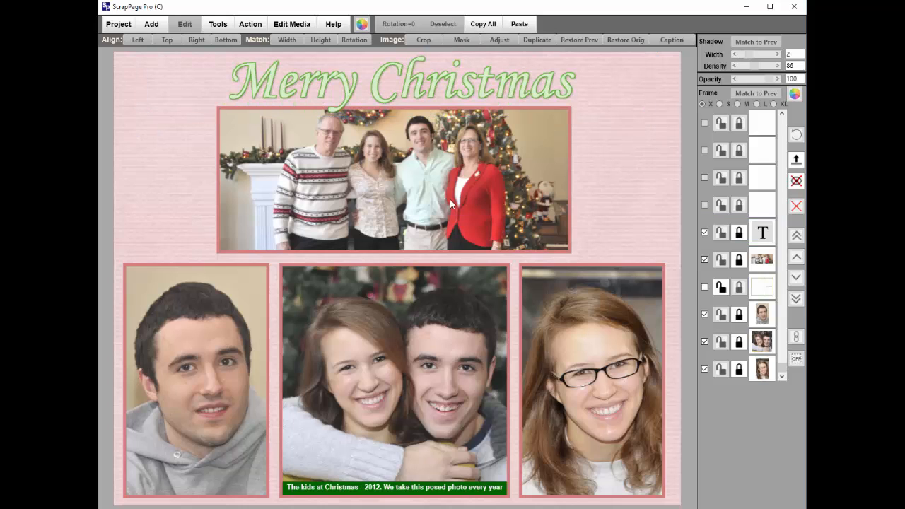
Shift the Merry Christmas title slightly to the right above the family photo.
{"action": "left_click", "coordinate": [422, 83]}
{"action": "mouse_move", "coordinate": [422, 83]}
{"action": "left_mouse_down"}
{"action": "mouse_move", "coordinate": [419, 114]}
{"action": "mouse_move", "coordinate": [422, 88]}
{"action": "left_mouse_up"}
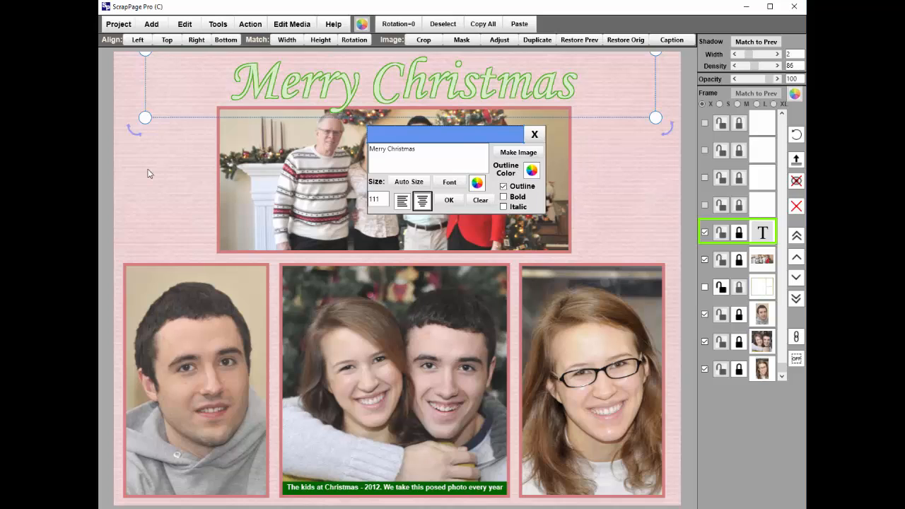
{"action": "left_click", "coordinate": [606, 180]}
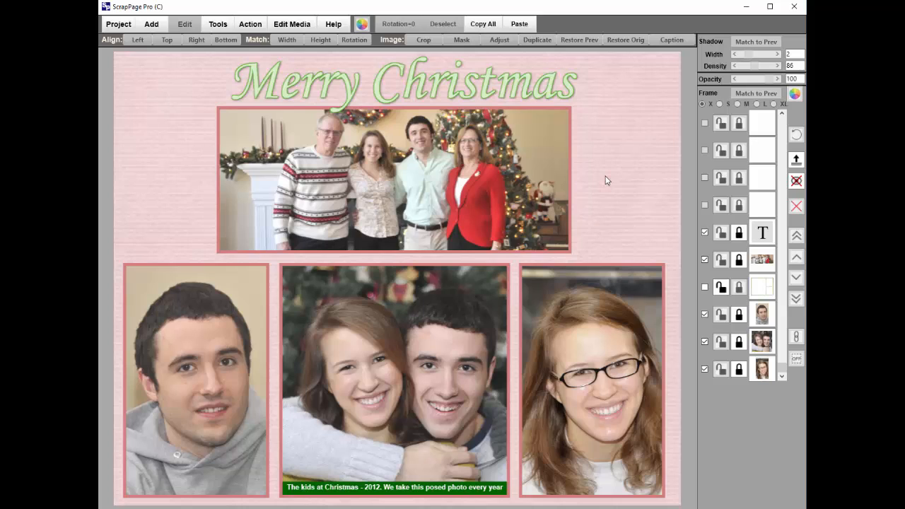
Add a shadow with width 5 and density 143 to the family photo.
{"action": "left_click", "coordinate": [390, 166]}
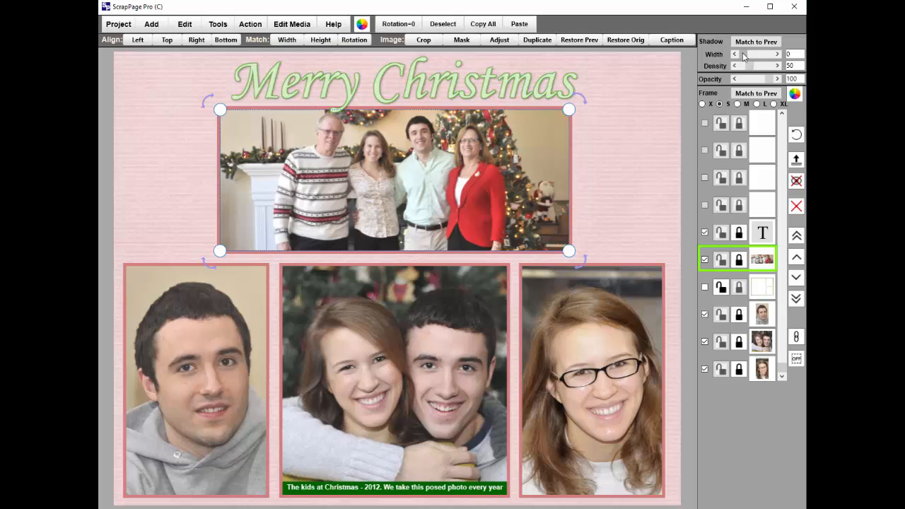
{"action": "left_click_drag", "start_coordinate": [743, 56], "coordinate": [761, 67]}
{"action": "left_click", "coordinate": [640, 143]}
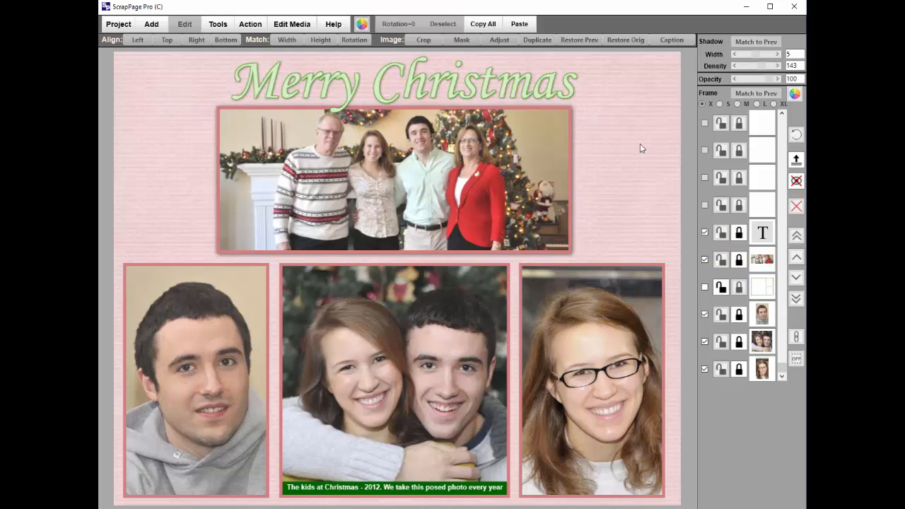
Match the shadows of the man's photo and the couple photo to the family photo's shadow.
{"action": "left_click", "coordinate": [214, 331]}
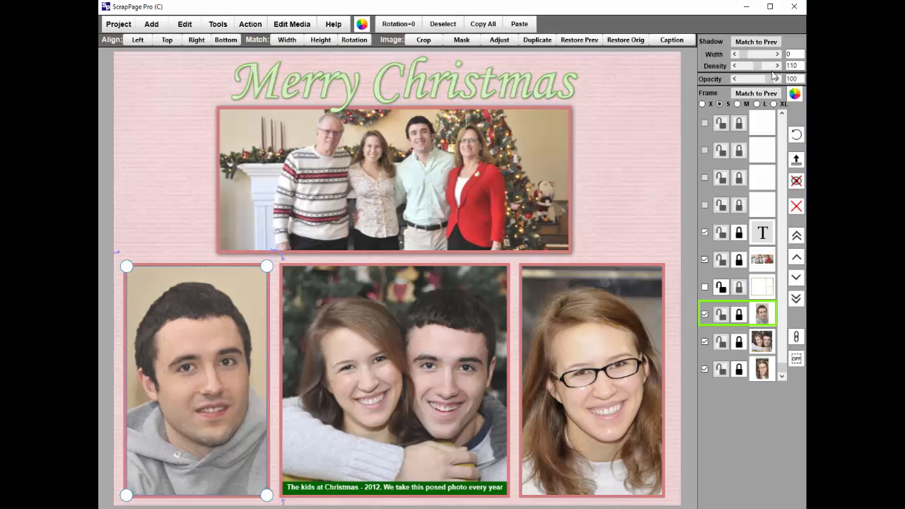
{"action": "left_click", "coordinate": [763, 41]}
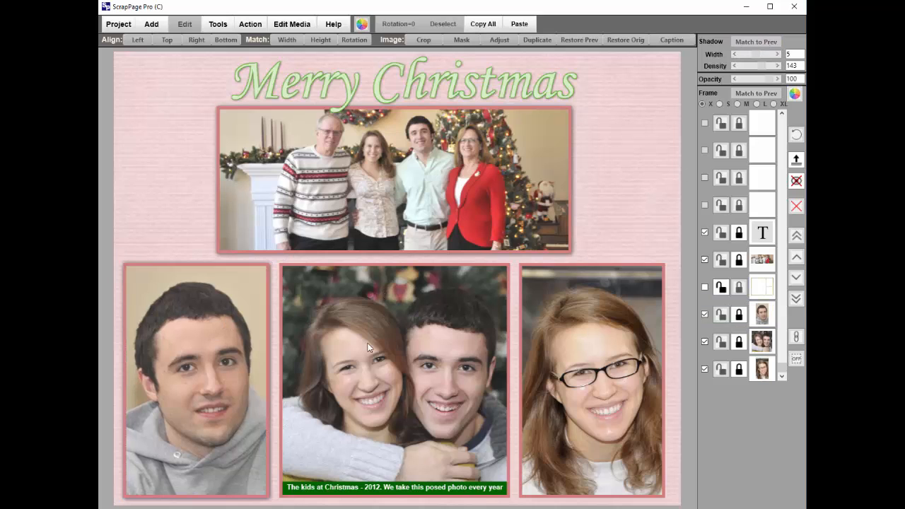
{"action": "left_click", "coordinate": [367, 346]}
{"action": "left_click", "coordinate": [756, 41]}
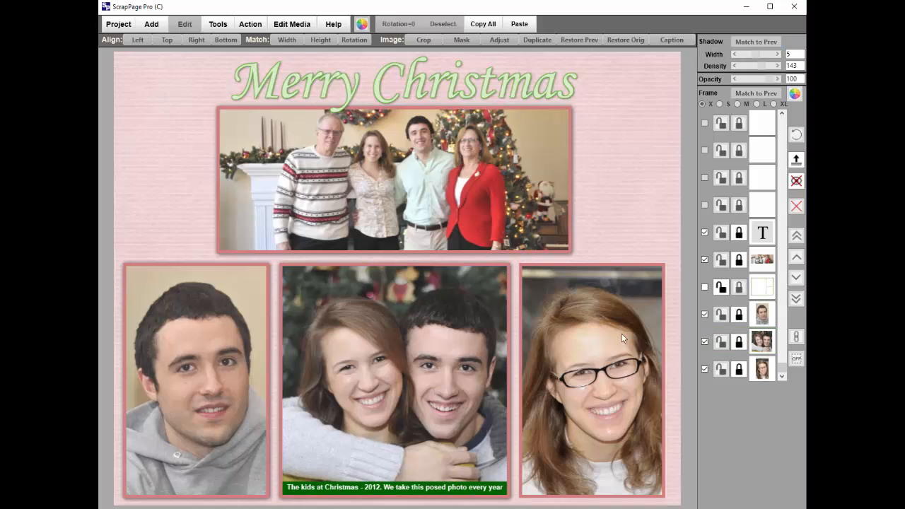
Match the shadow of the photo of the woman with glasses to the previous photo's shadow.
{"action": "left_click", "coordinate": [621, 333]}
{"action": "left_click", "coordinate": [756, 41]}
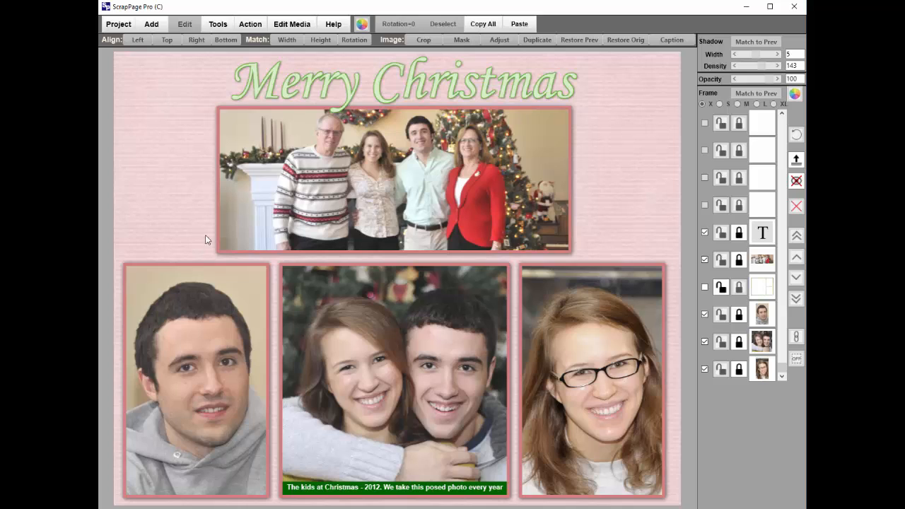
Apply the standard texture SPTX-SD_Texture_01.jpg to the page background, keeping its current pink color.
{"action": "left_click", "coordinate": [217, 26]}
{"action": "left_click", "coordinate": [220, 108]}
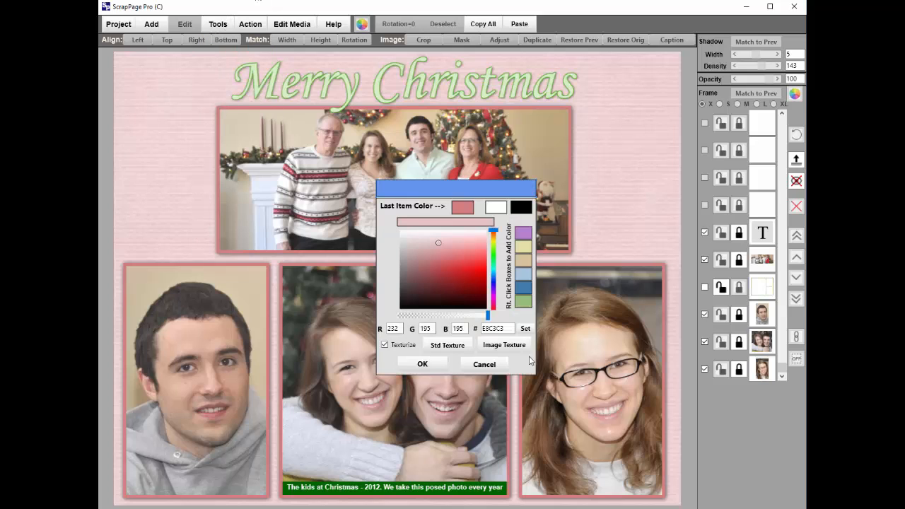
{"action": "left_click", "coordinate": [446, 352]}
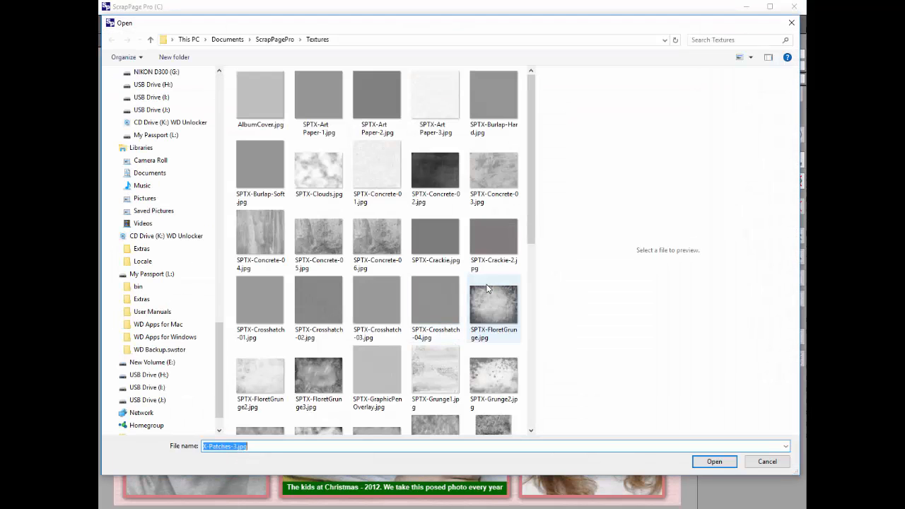
{"action": "left_click_drag", "start_coordinate": [534, 265], "coordinate": [534, 413]}
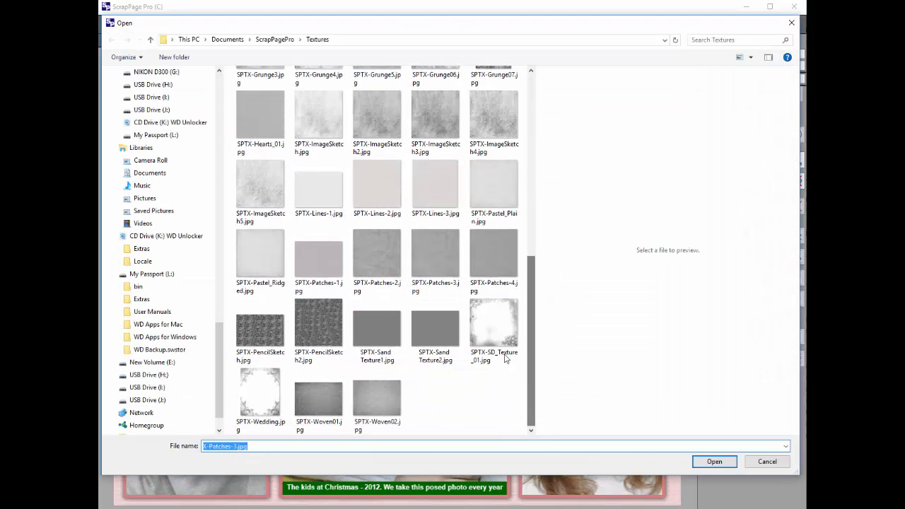
{"action": "left_click", "coordinate": [493, 325]}
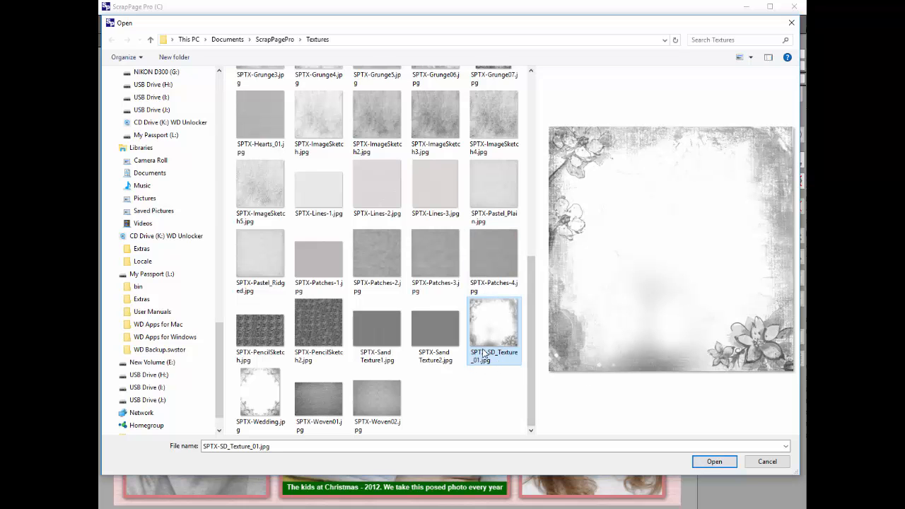
{"action": "left_click", "coordinate": [714, 463]}
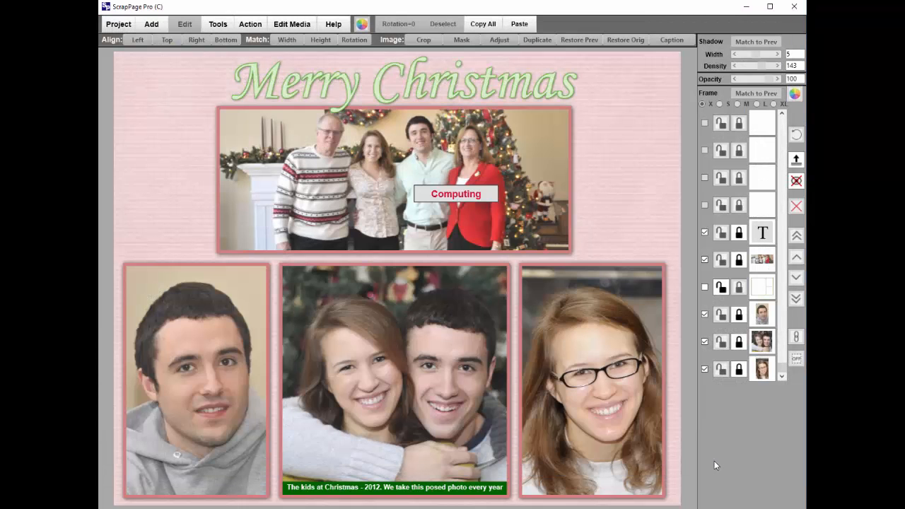